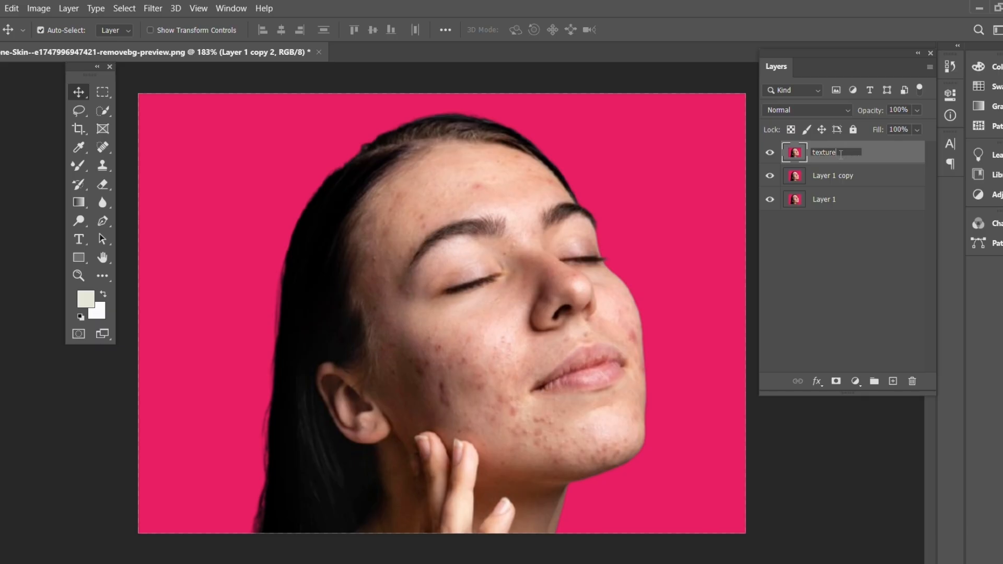
Rename the layer directly below texture as color.
double_click(849, 175)
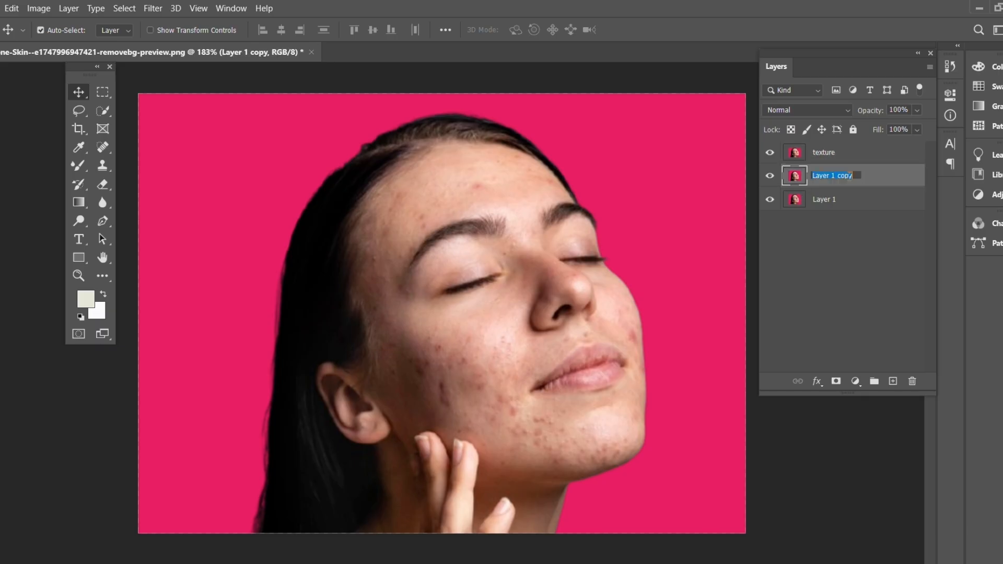
key("BackSpace")
type("color")
key("Return")
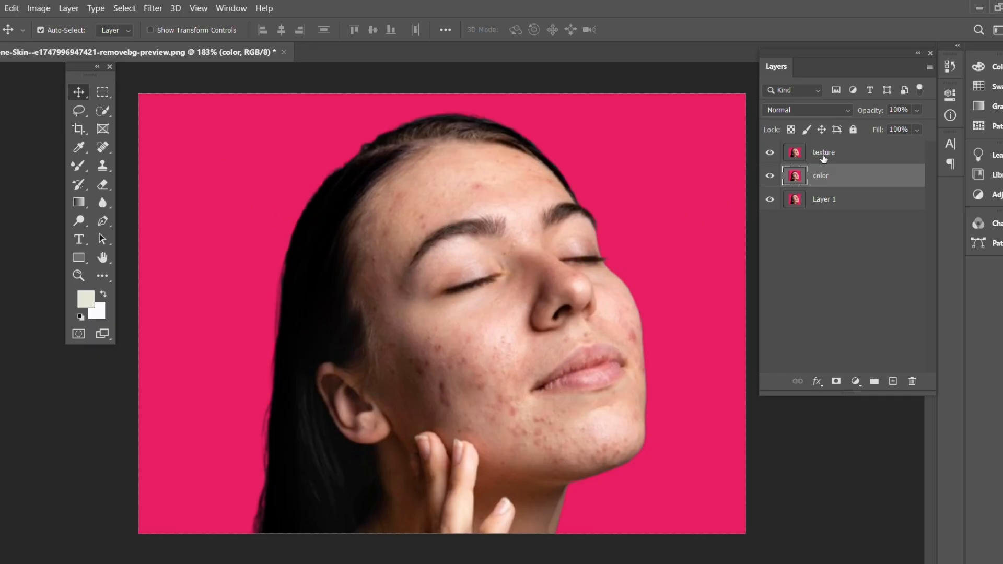
Hide the texture layer and apply a Gaussian Blur with a 4.0-pixel radius to the color layer.
left_click(772, 153)
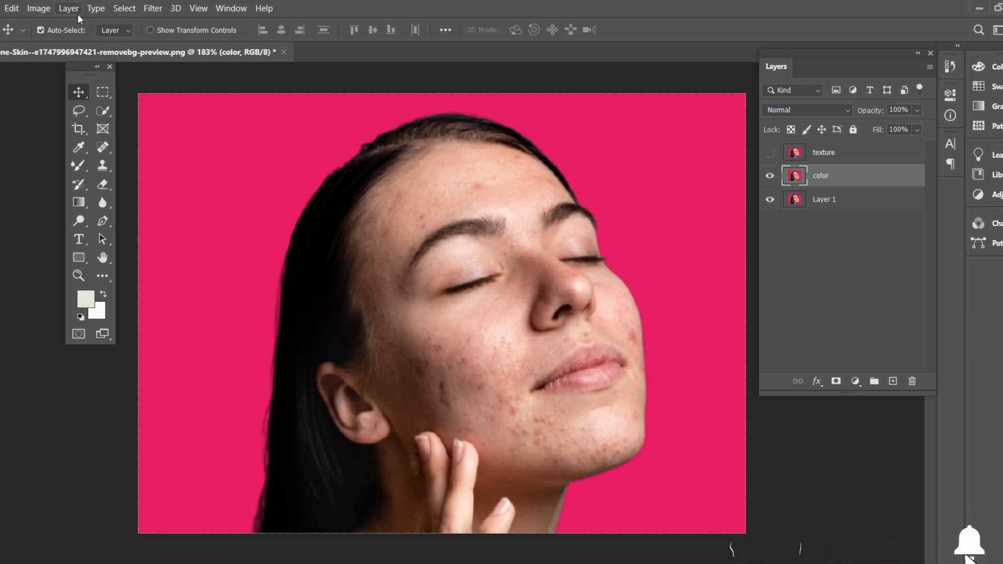
left_click(153, 9)
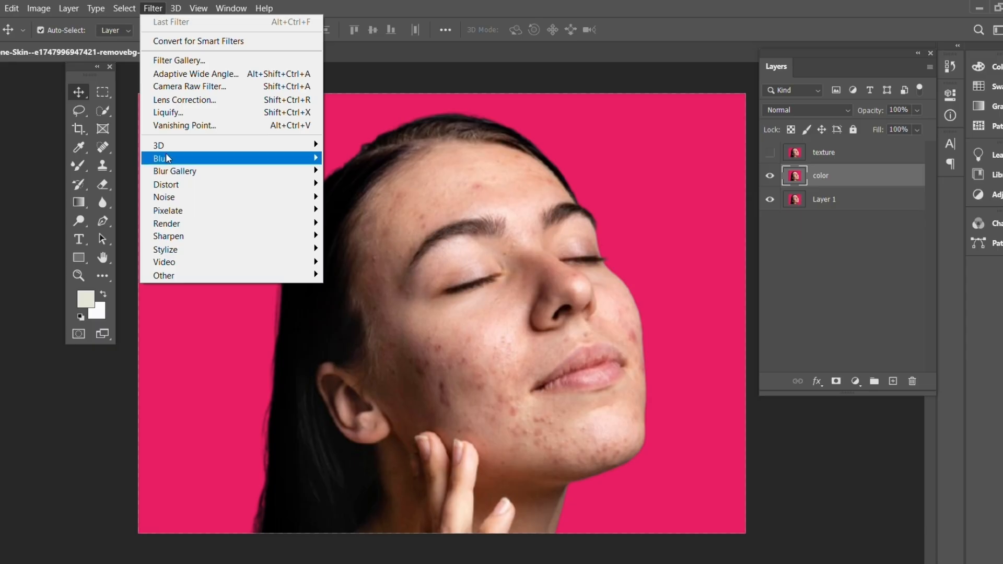
mouse_move(235, 160)
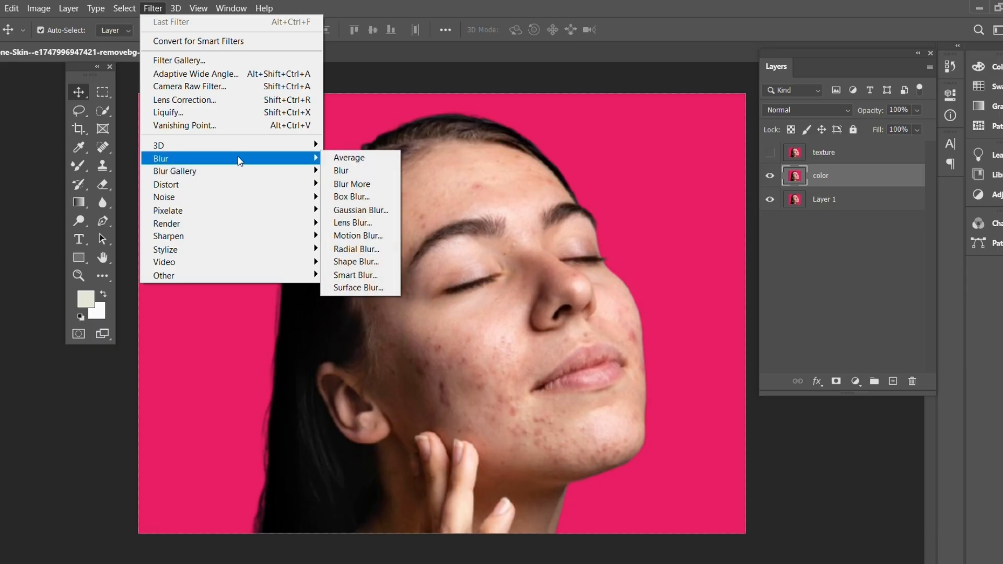
left_click(353, 210)
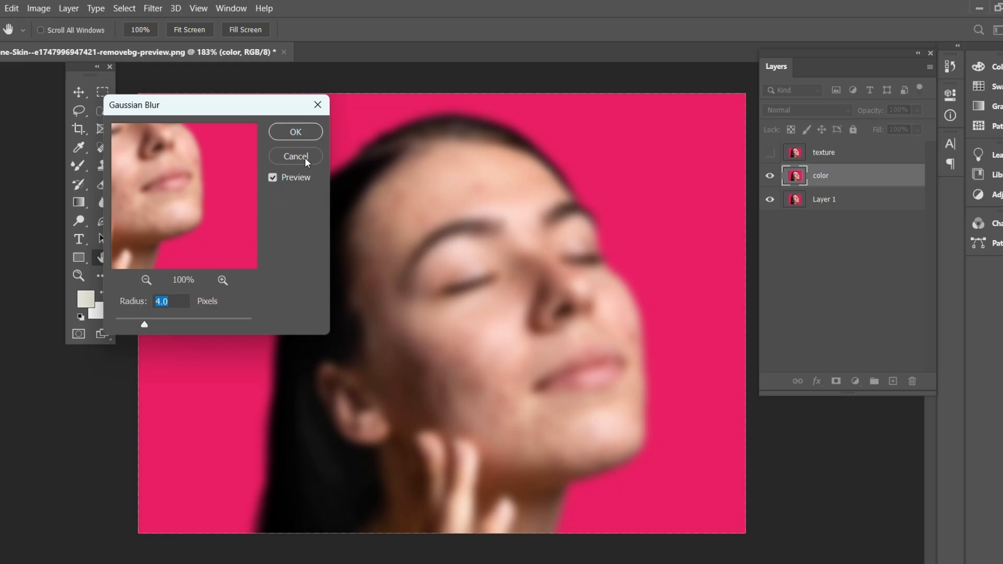
left_click(296, 132)
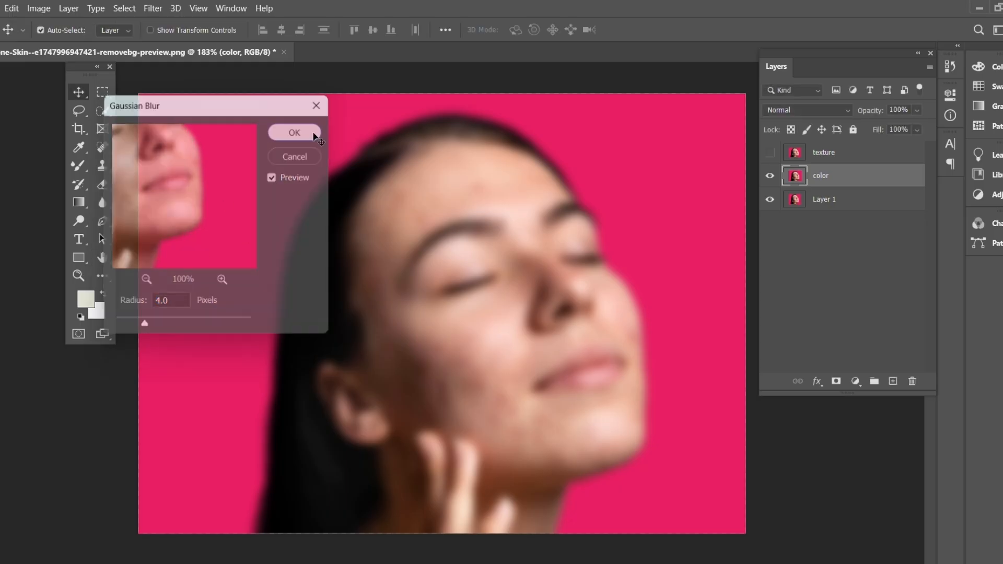
Show the texture layer and run Apply Image on it with color as source layer, Subtract blending, scale 2 and offset 128.
left_click(769, 155)
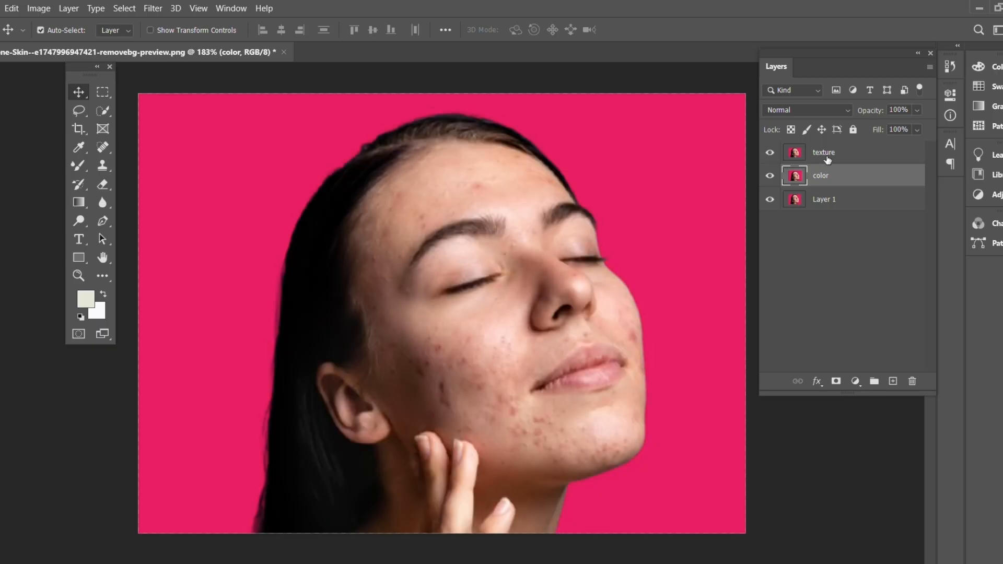
left_click(865, 152)
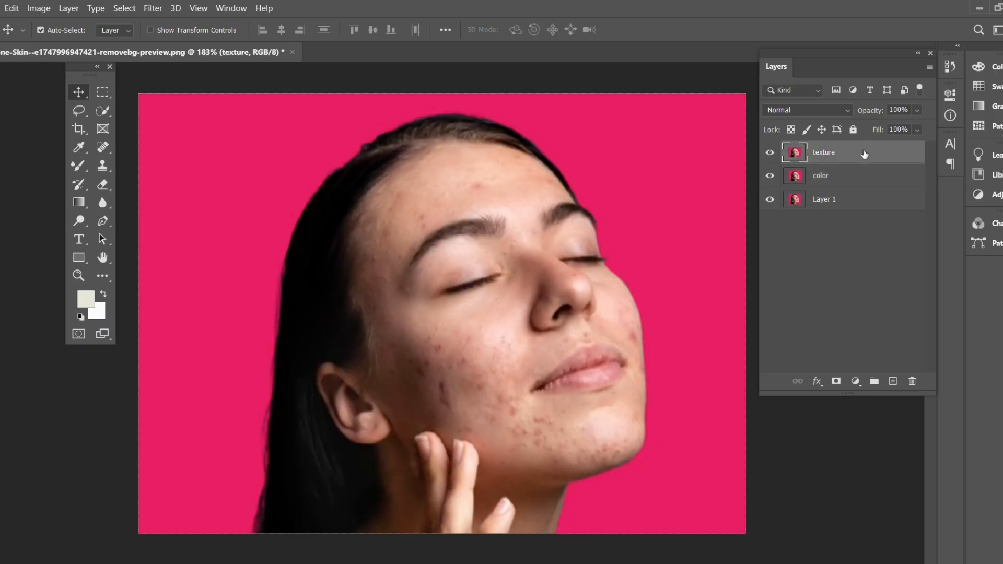
left_click(43, 9)
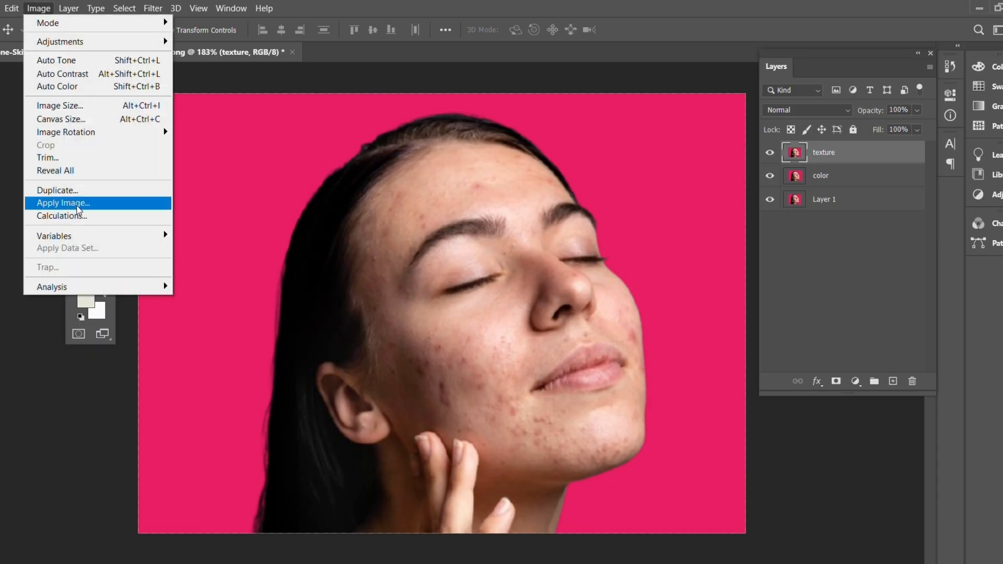
left_click(118, 204)
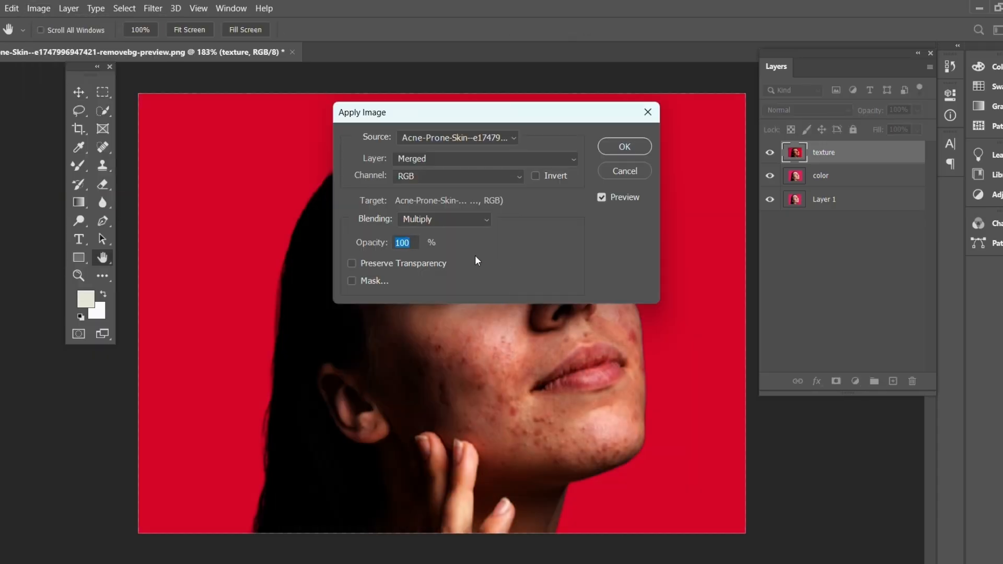
left_click(516, 157)
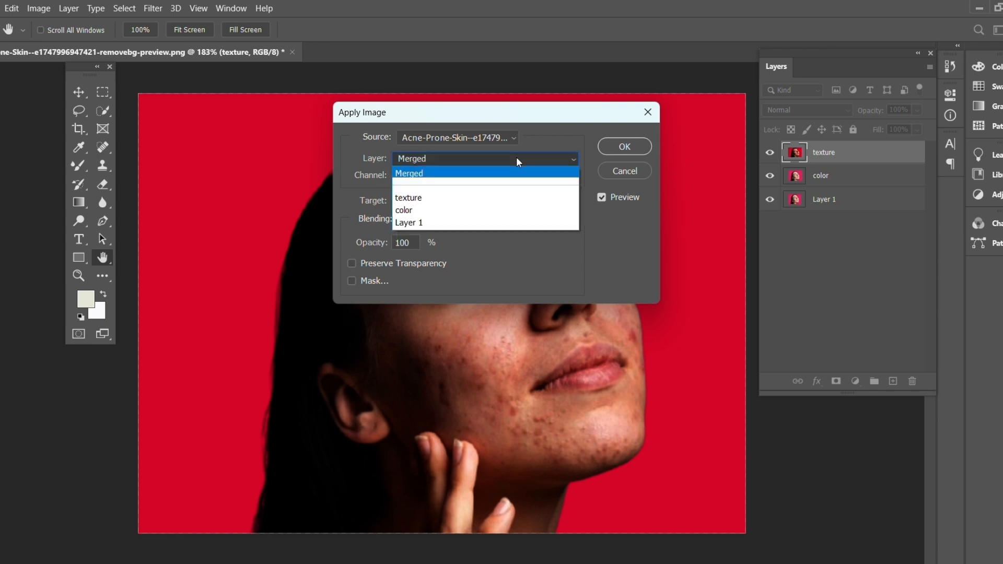
left_click(507, 207)
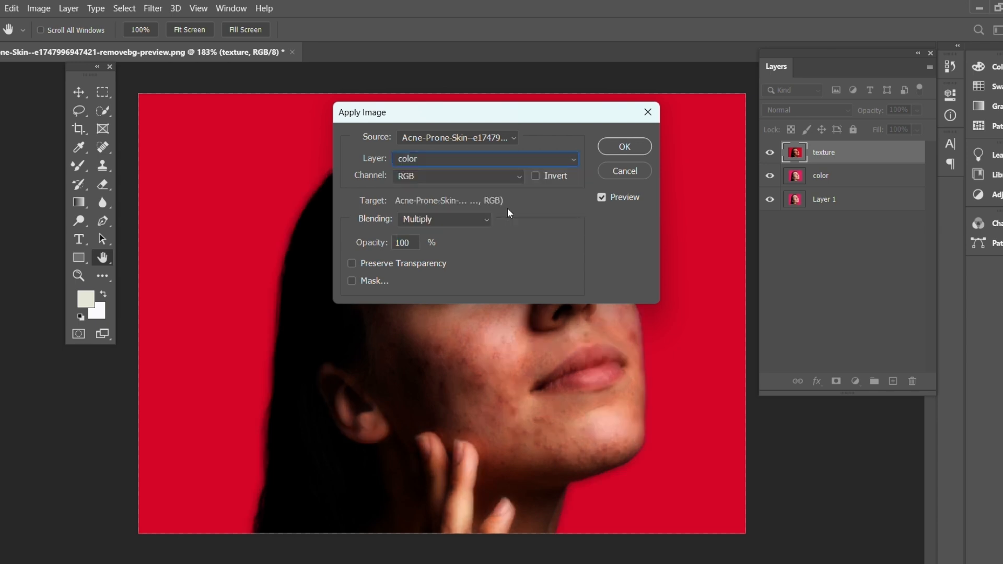
left_click(446, 219)
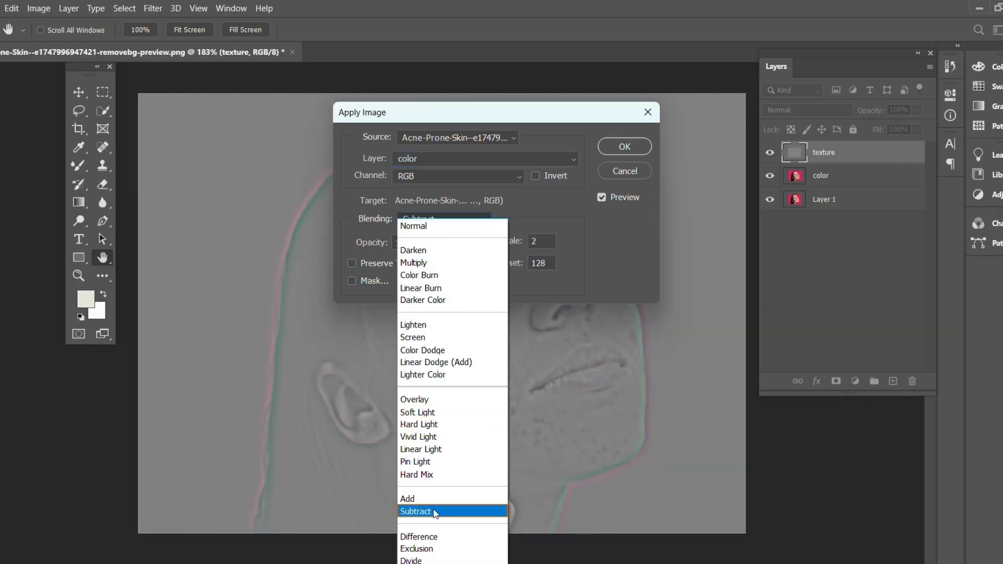
left_click(435, 512)
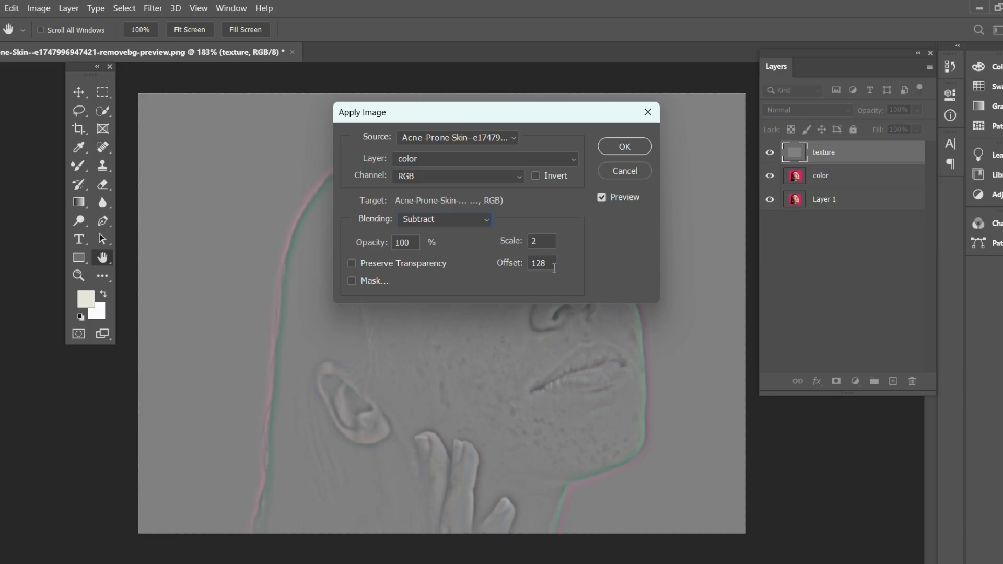
left_click(627, 146)
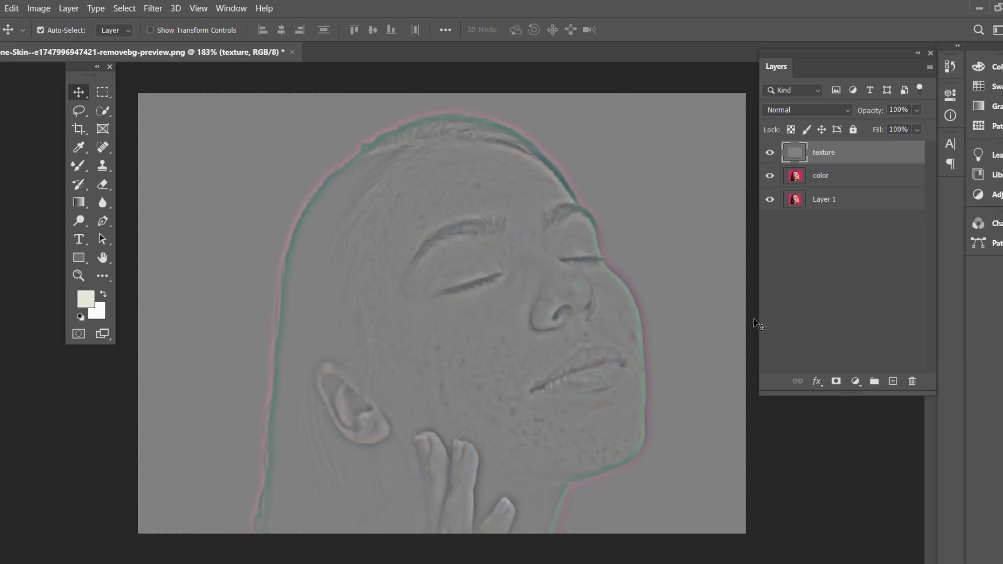
Add a Black & White adjustment layer with default settings, clipped to the texture layer.
left_click(856, 382)
left_click(929, 270)
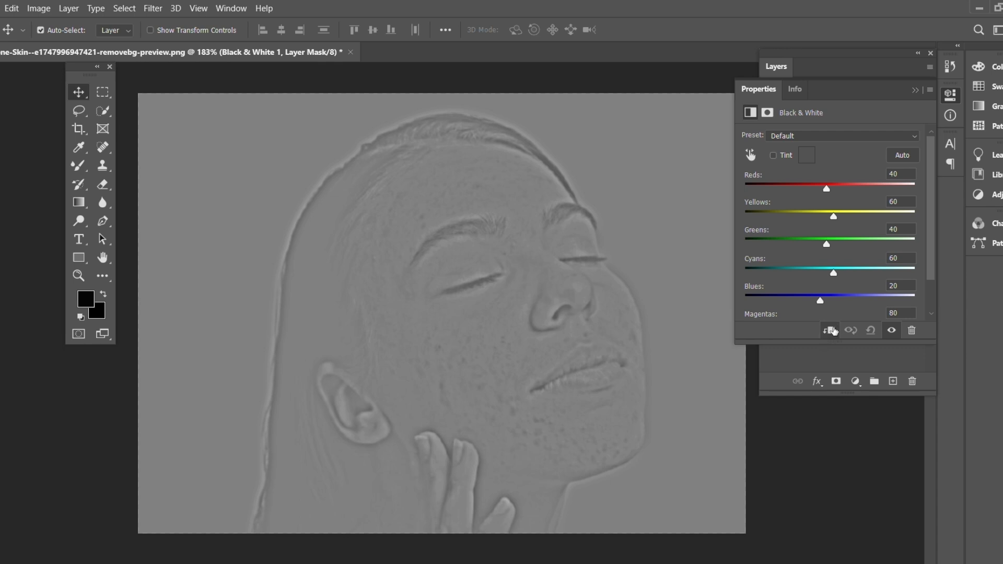
left_click(914, 90)
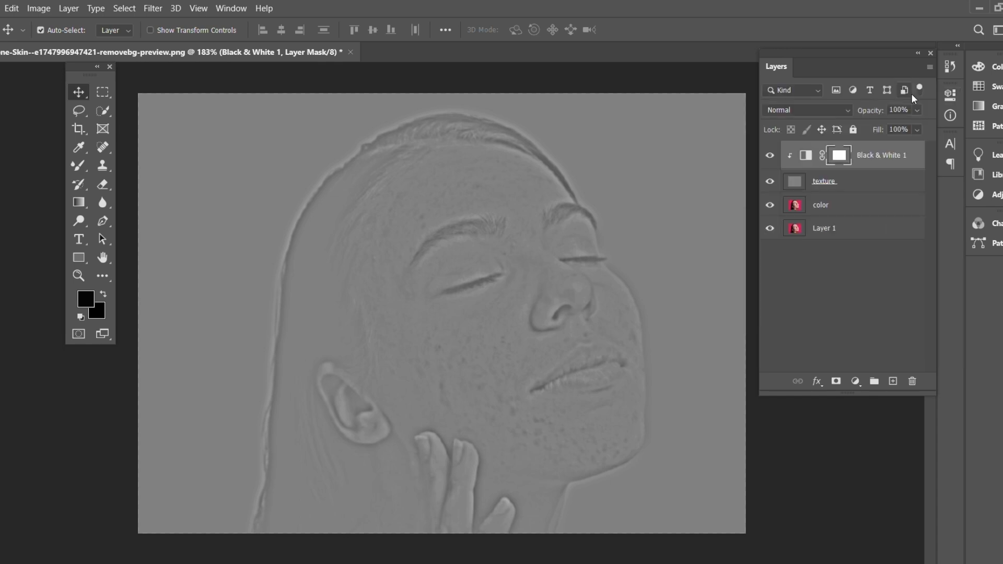
Add a clipped Levels adjustment above the Black & White layer with input levels of 102, 1.00 and 150.
left_click(857, 384)
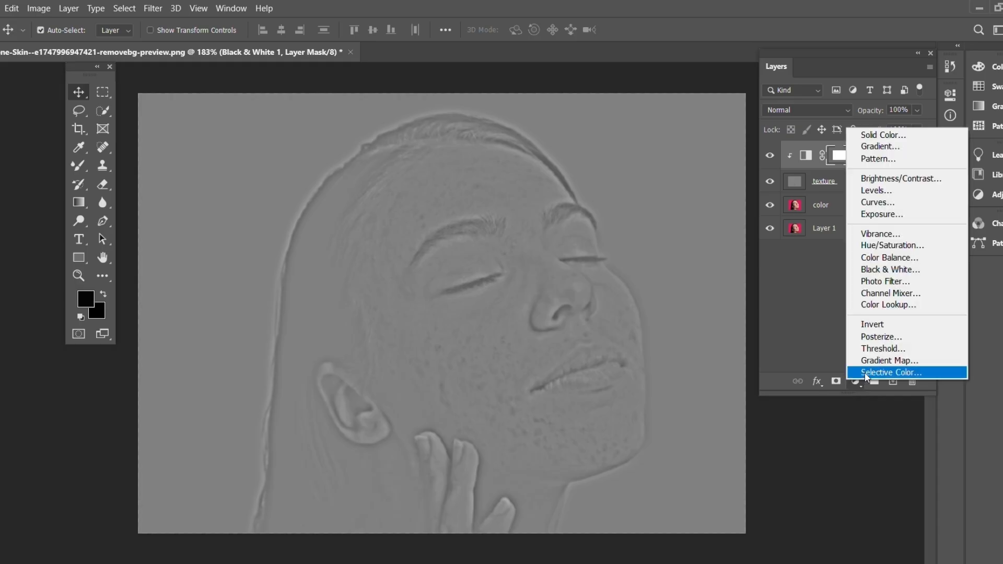
left_click(895, 194)
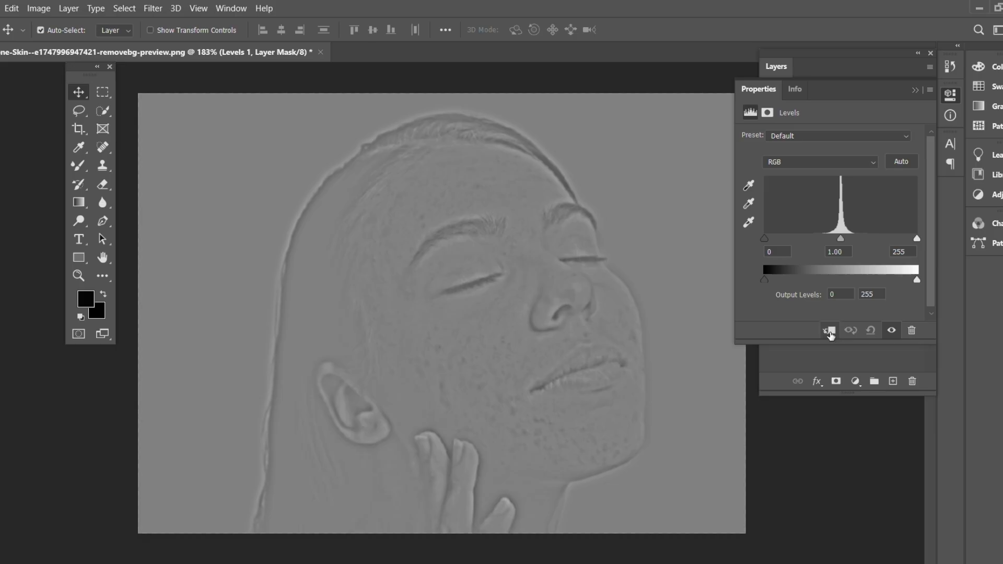
left_click(830, 332)
left_click_drag(763, 239, 844, 241)
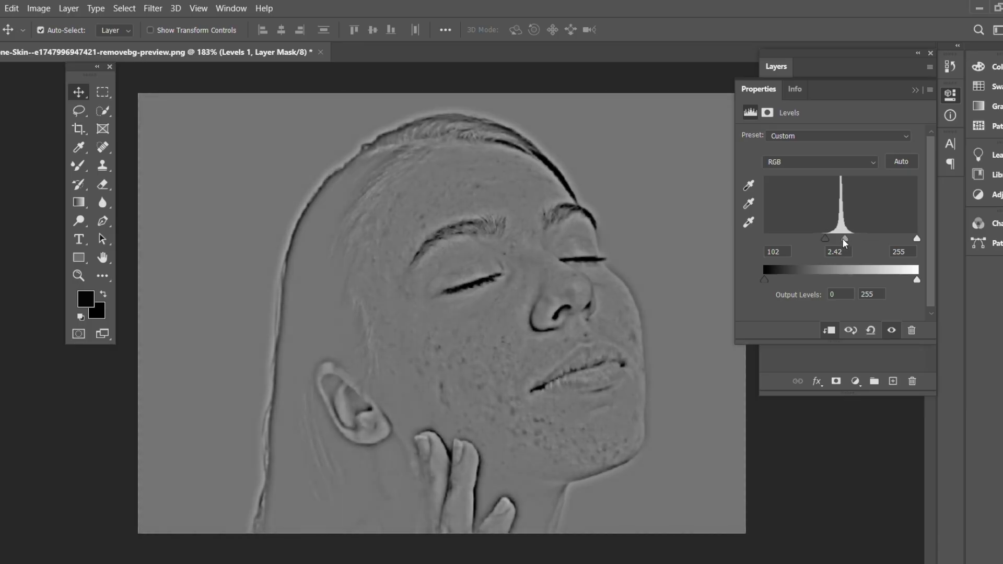
left_click_drag(916, 238, 856, 246)
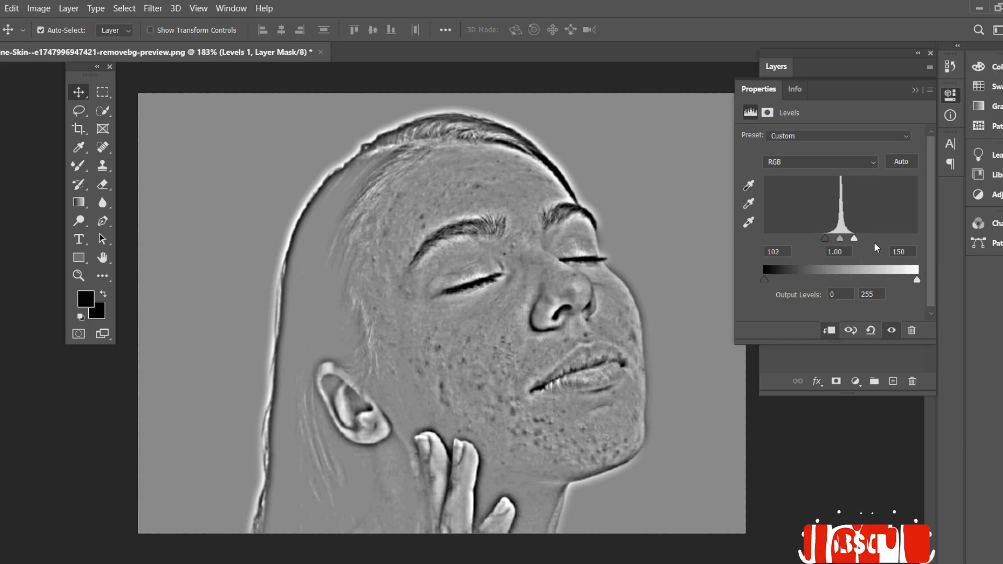
left_click(915, 90)
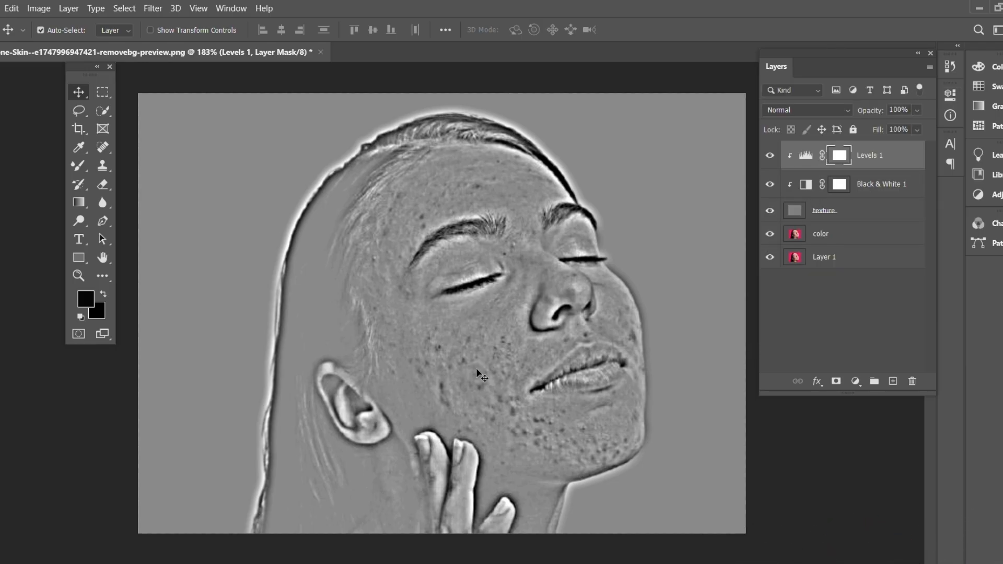
Select the texture layer and set up the Clone Stamp tool with a 10 px brush.
left_click(839, 216)
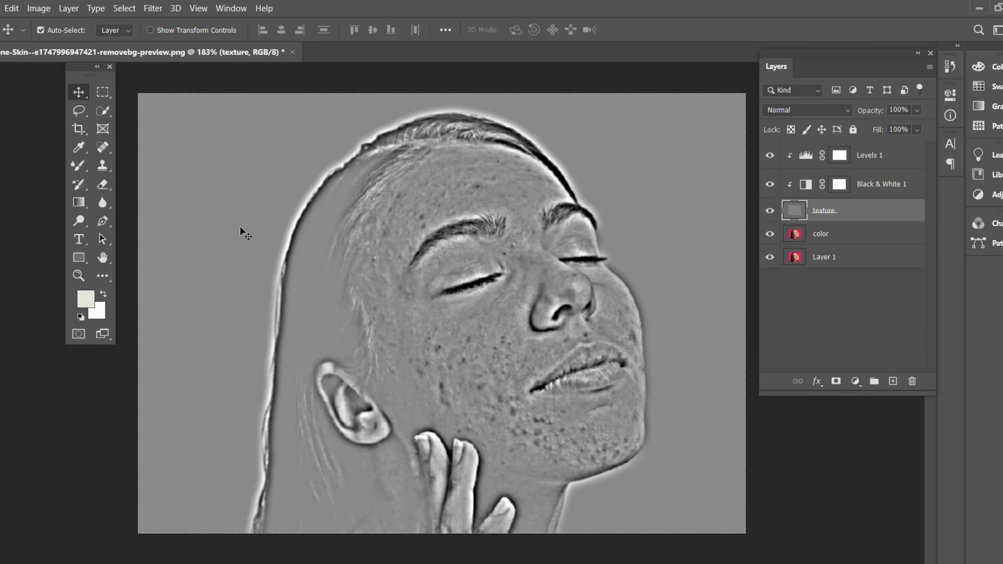
left_click(78, 164)
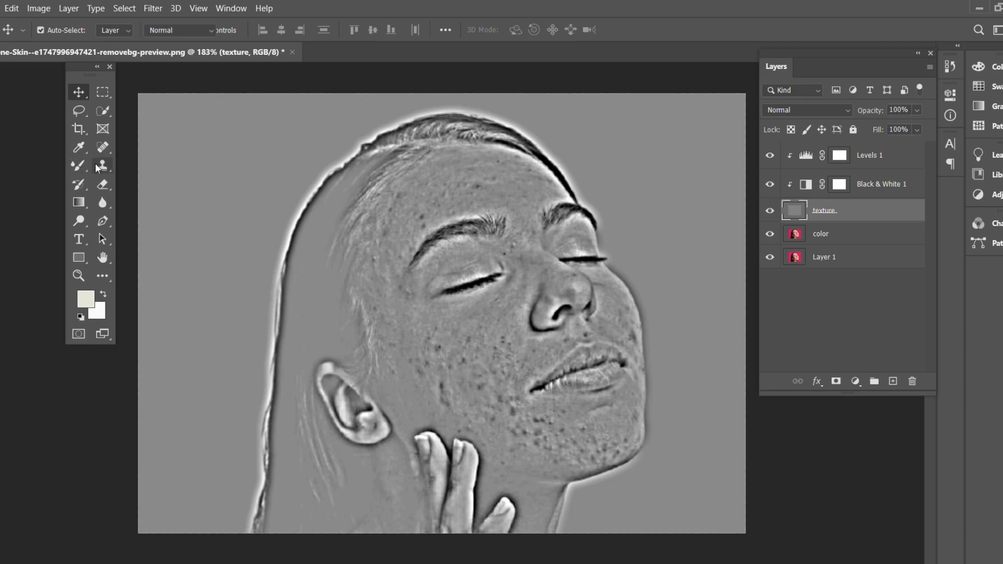
left_click(102, 166)
right_click(98, 164)
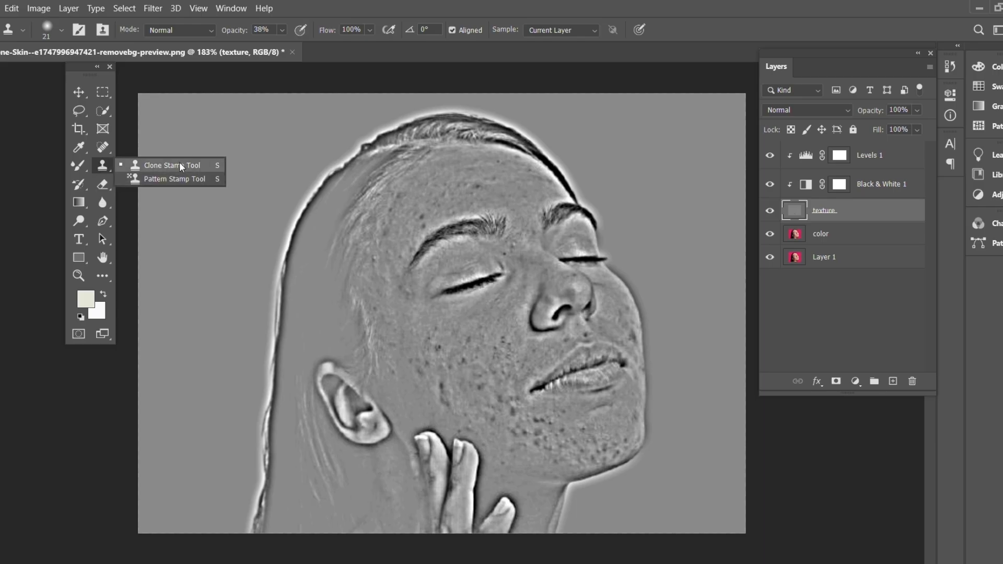
left_click(179, 163)
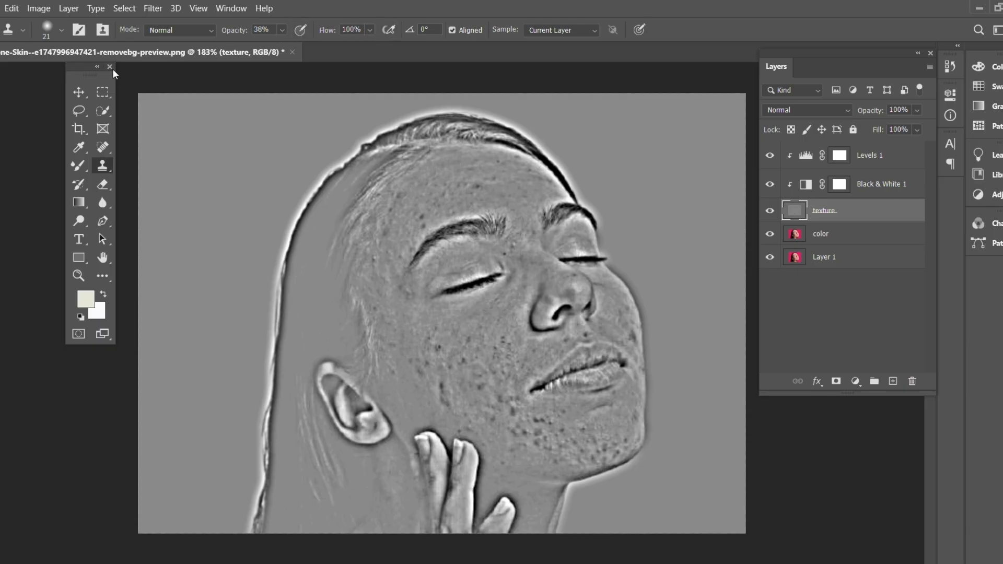
left_click(61, 30)
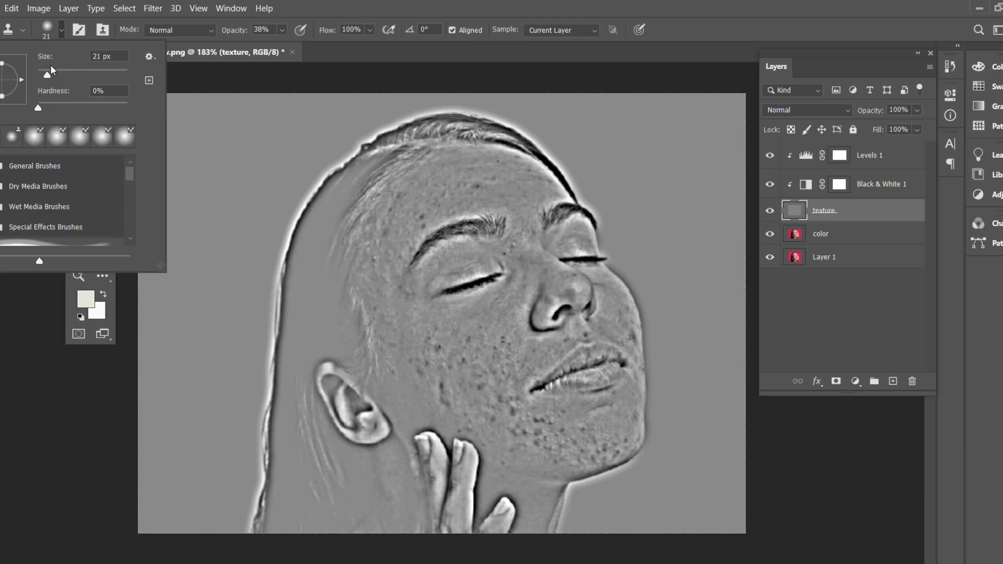
left_click_drag(49, 76, 43, 82)
left_click(61, 33)
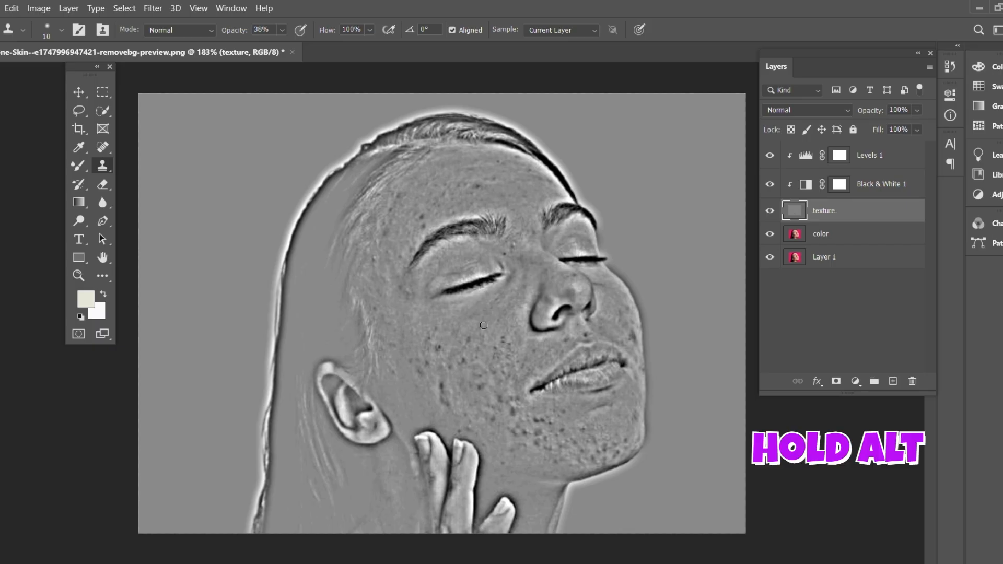
Clone clean skin texture over the dark blemishes on the cheek just above the fingers.
left_click(450, 385, "alt")
left_click(442, 387)
left_click(441, 386, "alt")
left_click(445, 400)
left_click(495, 394, "alt")
left_click(482, 385)
left_click(482, 387)
Clone out the spots in the middle of the cheek between the eye and the mouth corner.
scroll(449, 400, "up", 2)
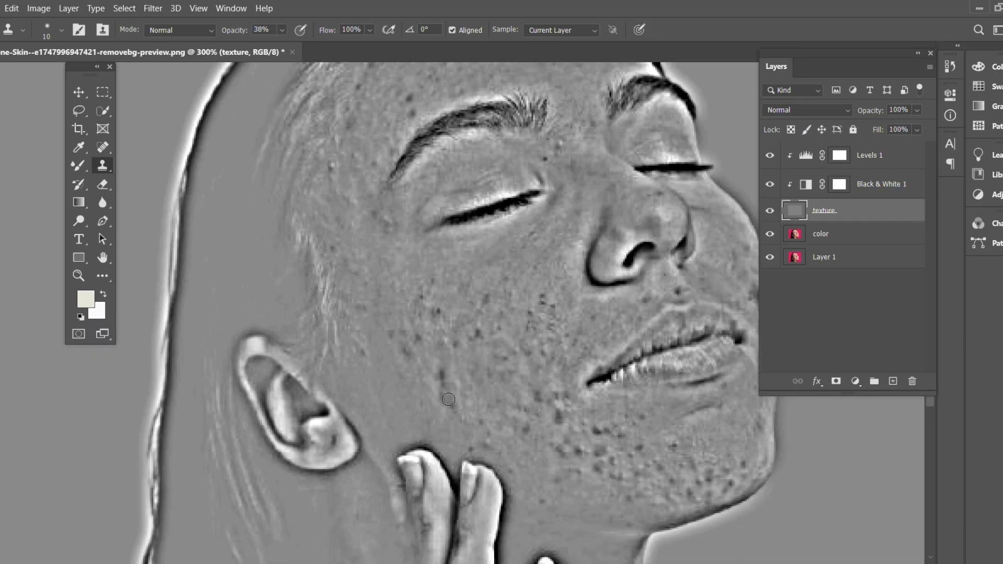
left_click(487, 307, "alt")
left_click(480, 331)
left_click(479, 332, "alt")
left_click(543, 300)
left_click(547, 306)
left_click(529, 315, "alt")
Clone smooth texture over the blemishes on the lower cheek and jaw below the mouth corner.
left_click(563, 409)
left_click(559, 415)
left_click(558, 398)
left_click(597, 431, "alt")
left_click(623, 433)
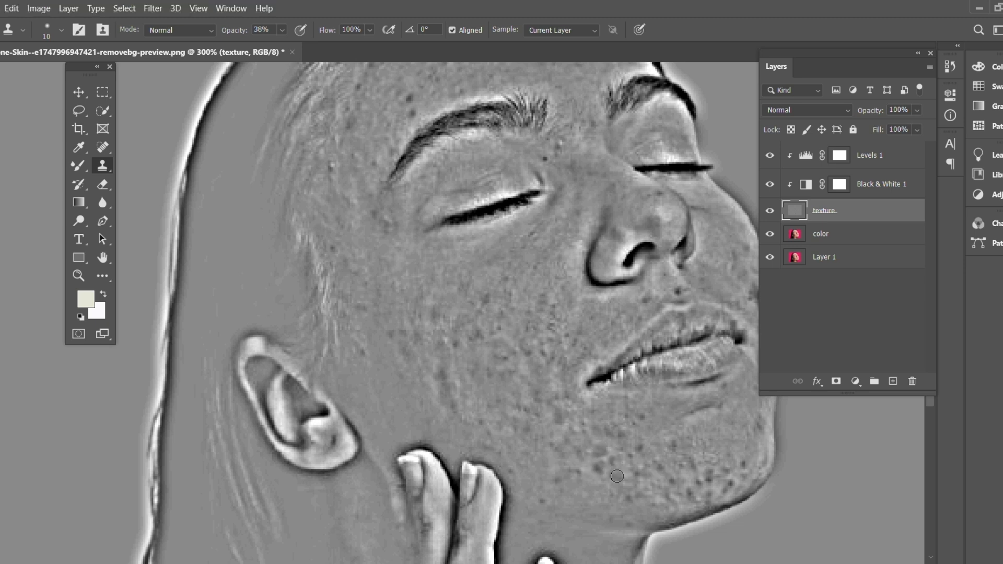
left_click(596, 464)
left_click(612, 471)
left_click_drag(612, 471, 596, 467)
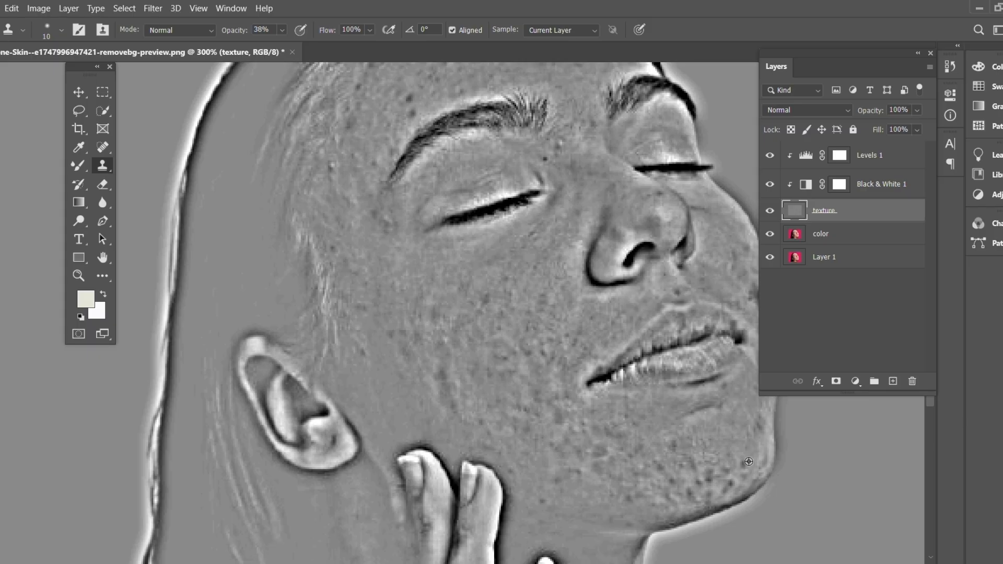
Clone out the remaining blemishes across the chin on the texture layer.
left_click(730, 478)
left_click(730, 490, "alt")
left_click(693, 489)
left_click(689, 494, "alt")
left_click(669, 478)
left_click(658, 466, "alt")
left_click(680, 440)
left_click(662, 463)
left_click(670, 477, "alt")
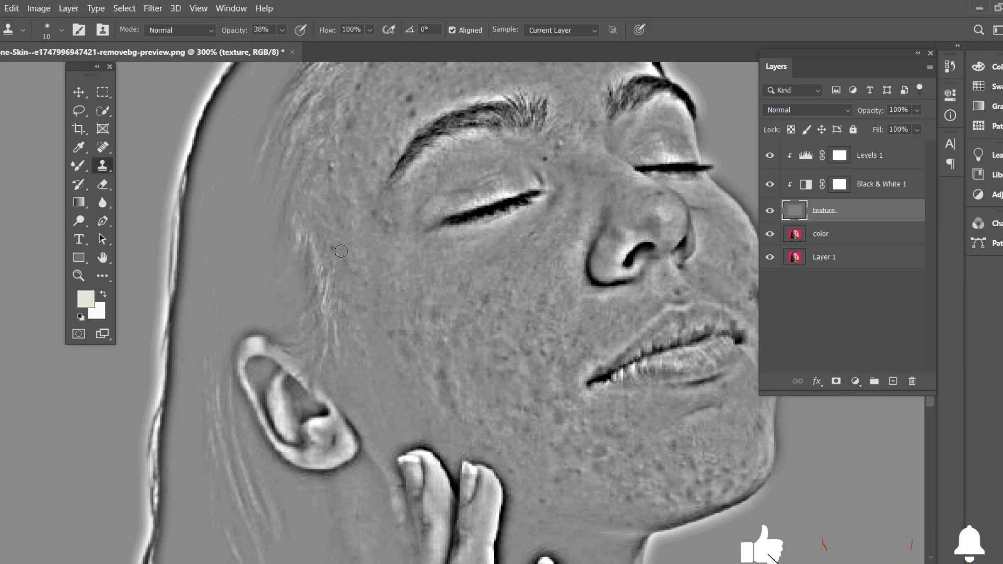
Clone clean texture over the small spots on the forehead above the eyebrows.
scroll(418, 177, "up", 2)
scroll(420, 173, "up", 3)
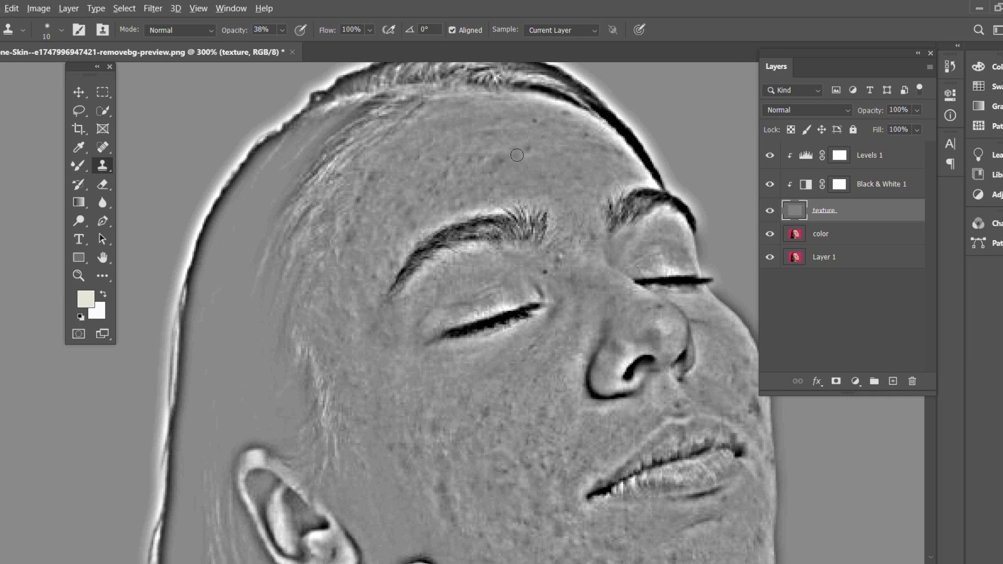
left_click(467, 159)
left_click(547, 121, "alt")
left_click(534, 121)
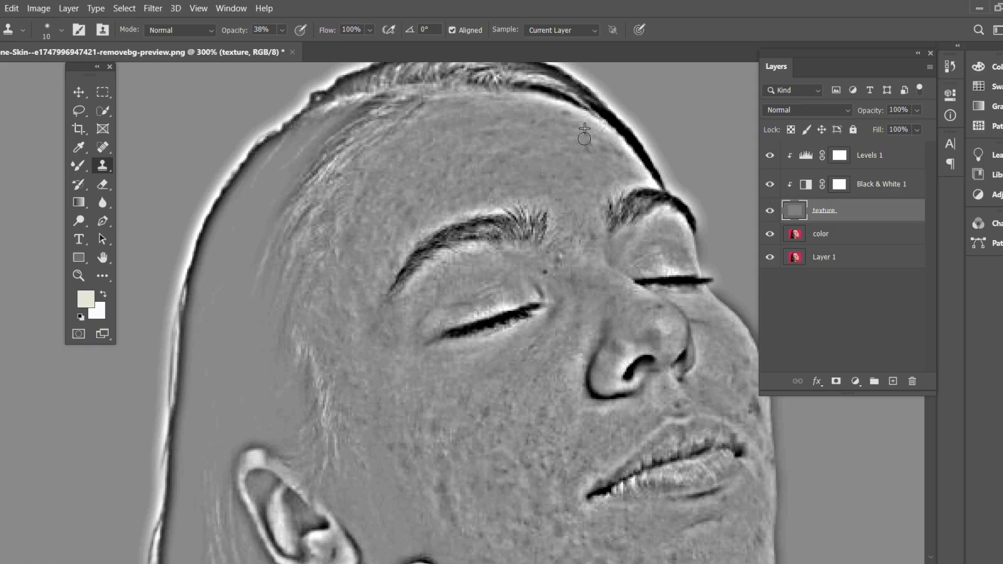
Clone out the small spots on the chin and along the far cheek beside the mouth on the texture layer.
scroll(591, 142, "down", 4)
scroll(621, 406, "up", 2)
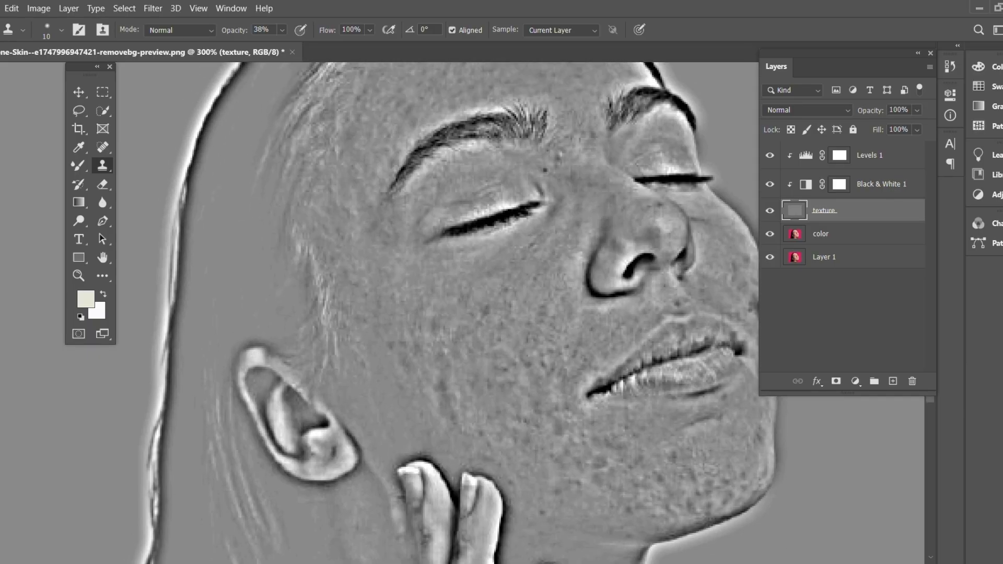
scroll(611, 444, "right", 3)
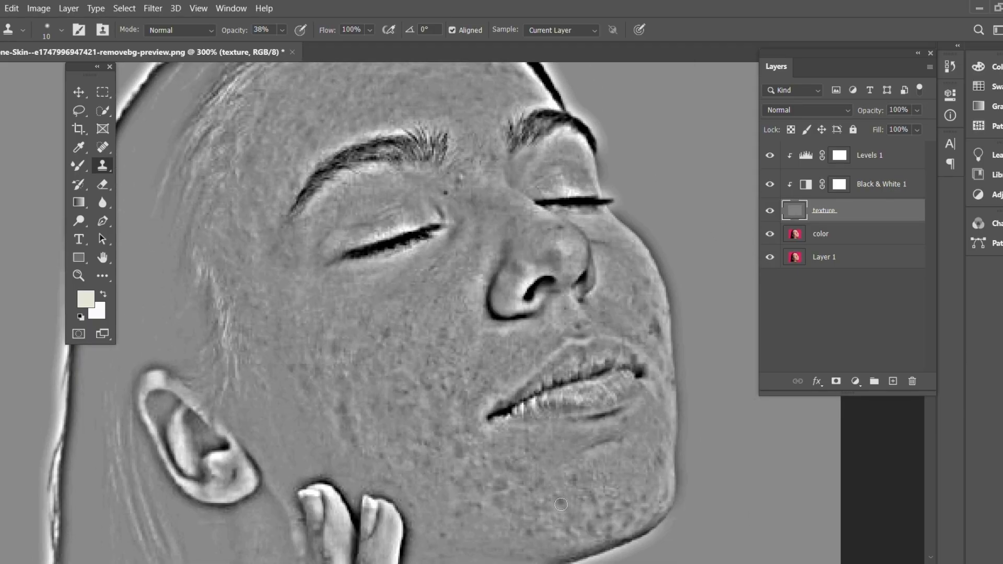
left_click(578, 478)
left_click(642, 350, "alt")
left_click(655, 329)
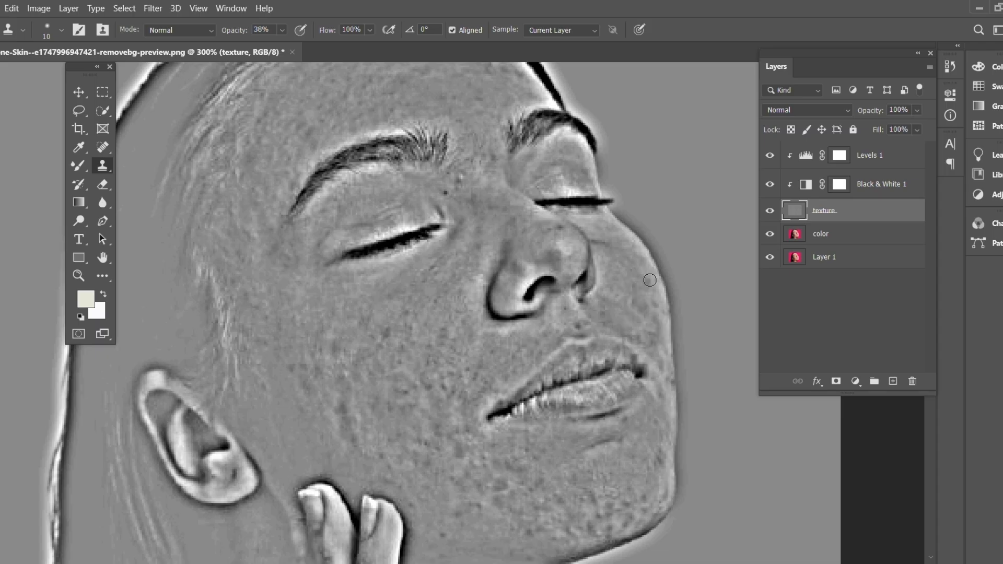
left_click(671, 381)
left_click_drag(620, 435, 595, 451)
left_click(658, 458)
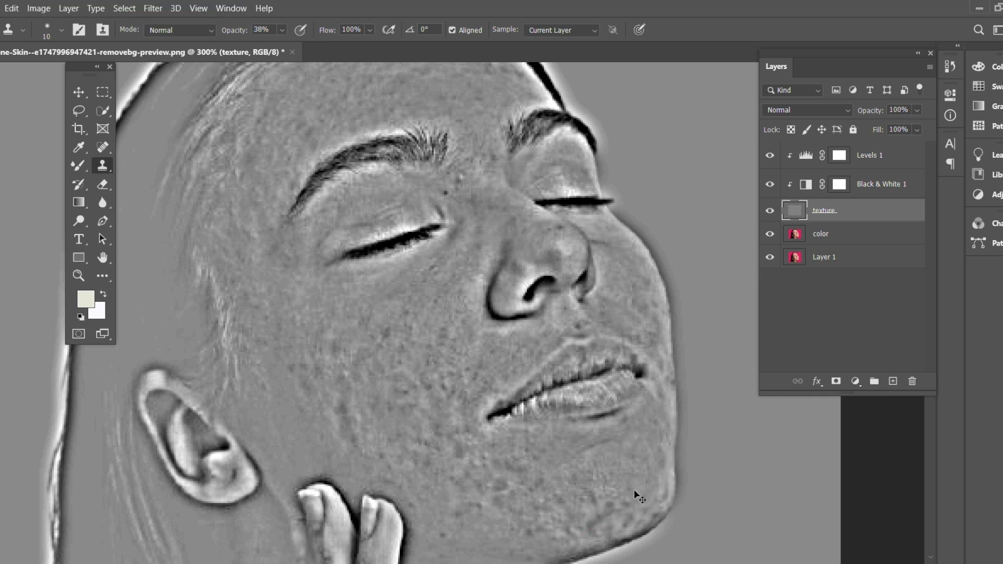
Clone smooth texture over the marks along the jaw and on the near cheek toward the ear.
left_click(586, 499, "alt")
left_click_drag(477, 494, 464, 512)
left_click(292, 364, "alt")
left_click(360, 377)
Clone clean texture over the marks on the middle of the forehead and on the near cheek.
scroll(408, 333, "up", 3)
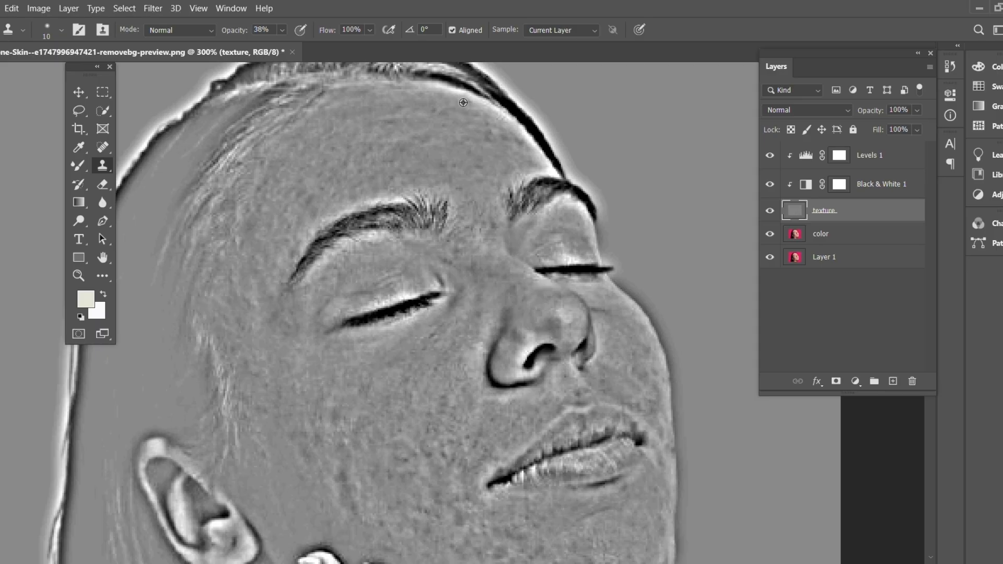
left_click(455, 142, "alt")
mouse_move(451, 166)
left_mouse_down()
mouse_move(480, 165)
mouse_move(477, 180)
mouse_move(457, 192)
left_mouse_up()
left_click(410, 463)
left_click(467, 435)
Clone out the marks above the upper lip and on the far cheek beside the nose.
left_click_drag(581, 384, 590, 395)
left_click(651, 407, "alt")
left_click_drag(633, 406, 642, 411)
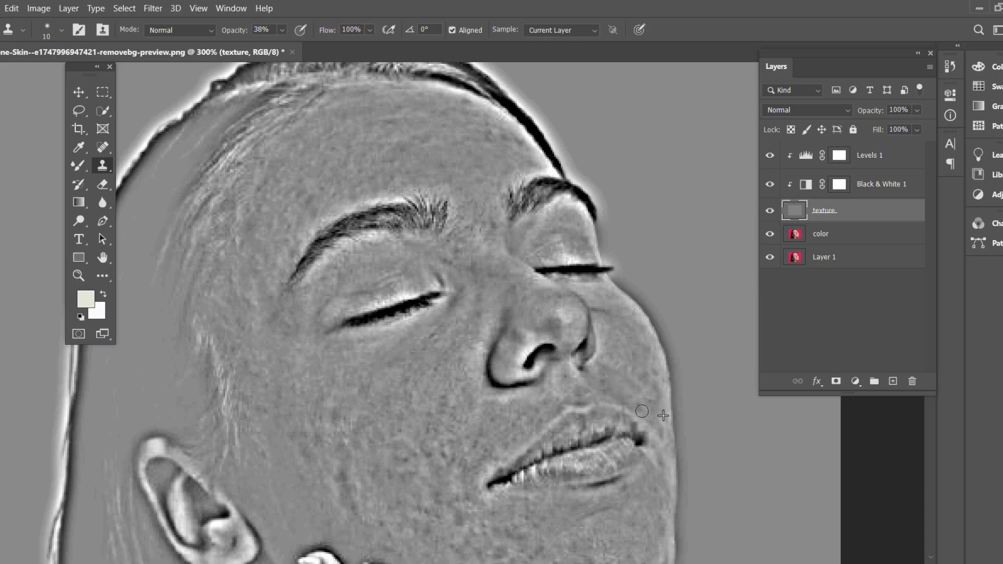
left_click(597, 374, "alt")
left_click_drag(584, 370, 575, 365)
left_click(632, 349, "alt")
Clone out the spots at the edge of the chin and on the near cheek between the nose and the ear.
scroll(592, 523, "down", 2)
scroll(593, 523, "down", 3)
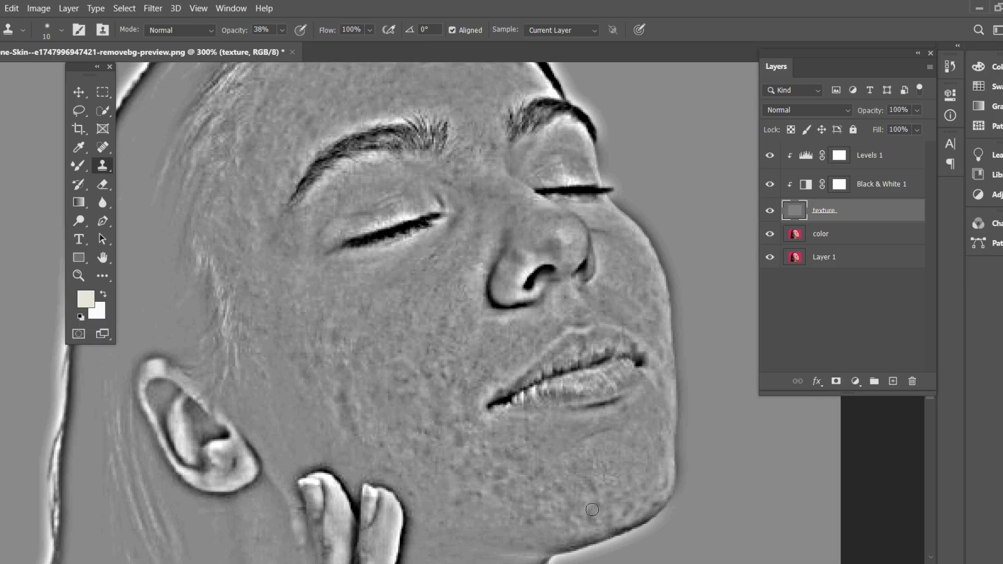
left_click_drag(668, 509, 658, 504)
mouse_move(439, 380)
left_mouse_down()
mouse_move(471, 387)
mouse_move(444, 371)
mouse_move(451, 377)
mouse_move(449, 333)
left_mouse_up()
left_click(465, 386, "alt")
left_click(438, 334)
left_click(406, 358)
left_click(433, 370)
left_click(404, 383)
Clone smooth texture over the blemishes on the lower cheek just above the fingertips.
left_click(383, 430)
mouse_move(350, 437)
left_mouse_down()
mouse_move(365, 438)
mouse_move(368, 420)
left_mouse_up()
left_click(342, 405)
left_click(344, 401, "alt")
left_click(344, 384)
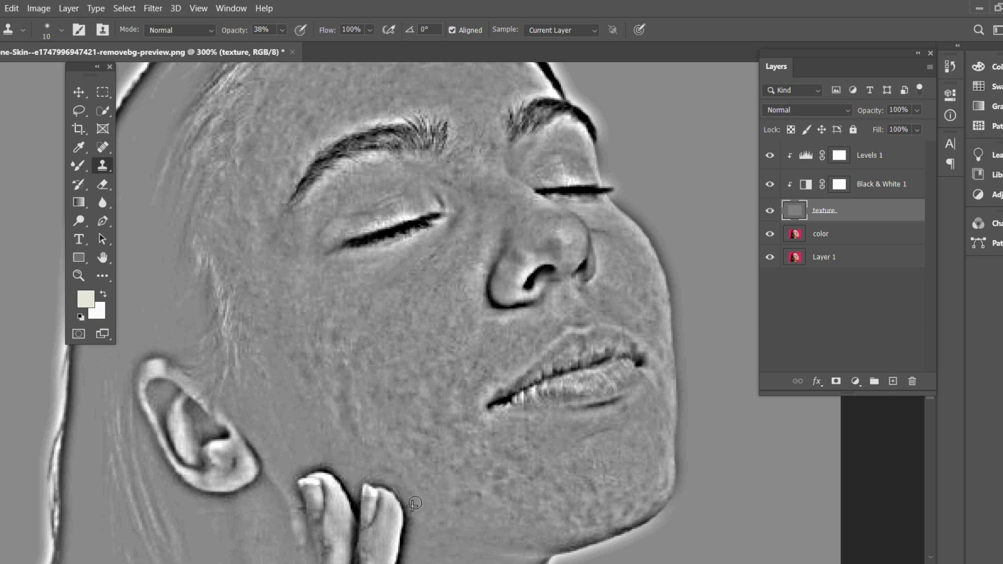
Clone out the remaining marks on the jaw below the mouth corner and between the eyebrows.
left_click(486, 503)
left_click(516, 461, "alt")
left_click(519, 456)
scroll(656, 412, "up", 4)
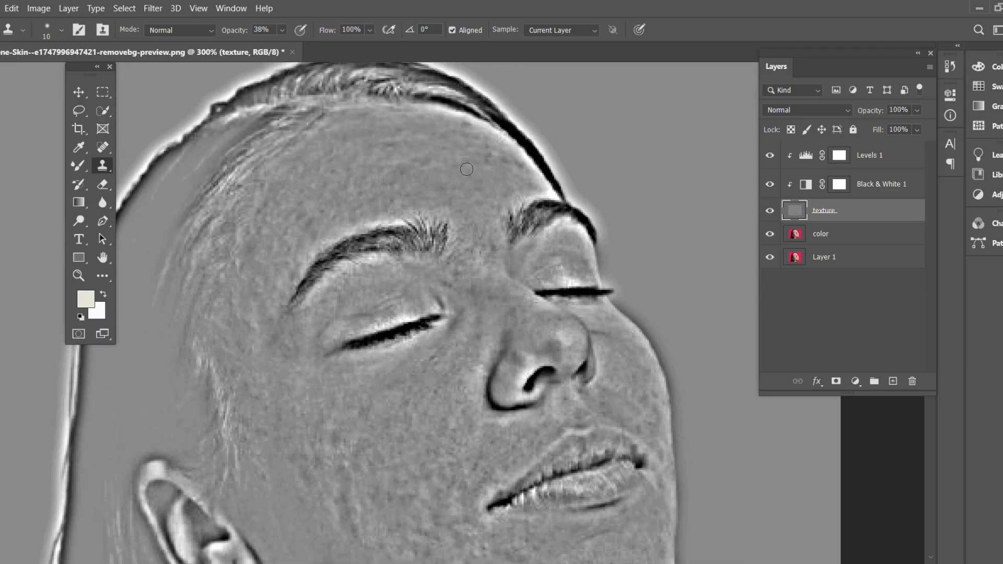
left_click(497, 245)
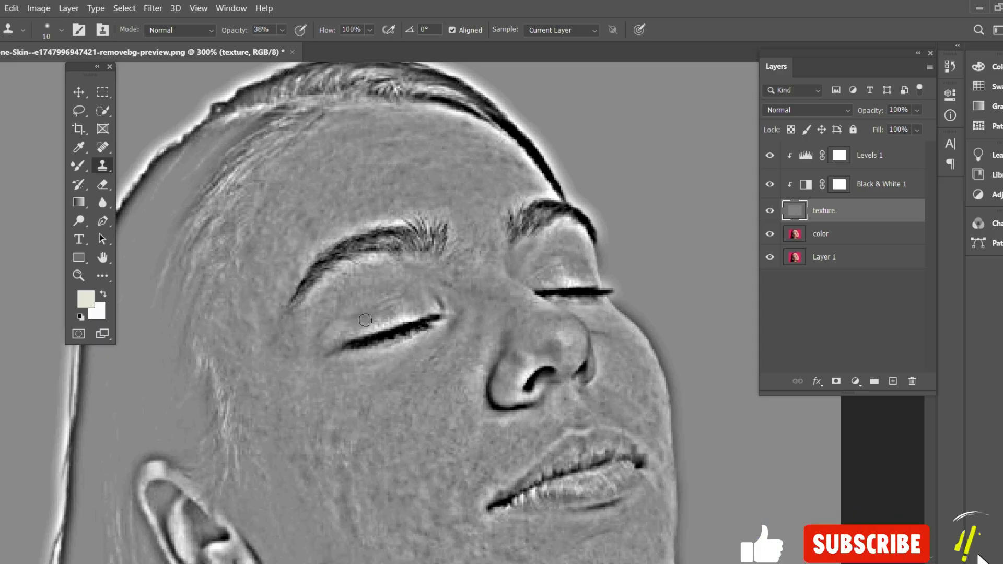
Make the color layer active and hide the texture layer, viewing the whole face at 200%.
key("ctrl+minus")
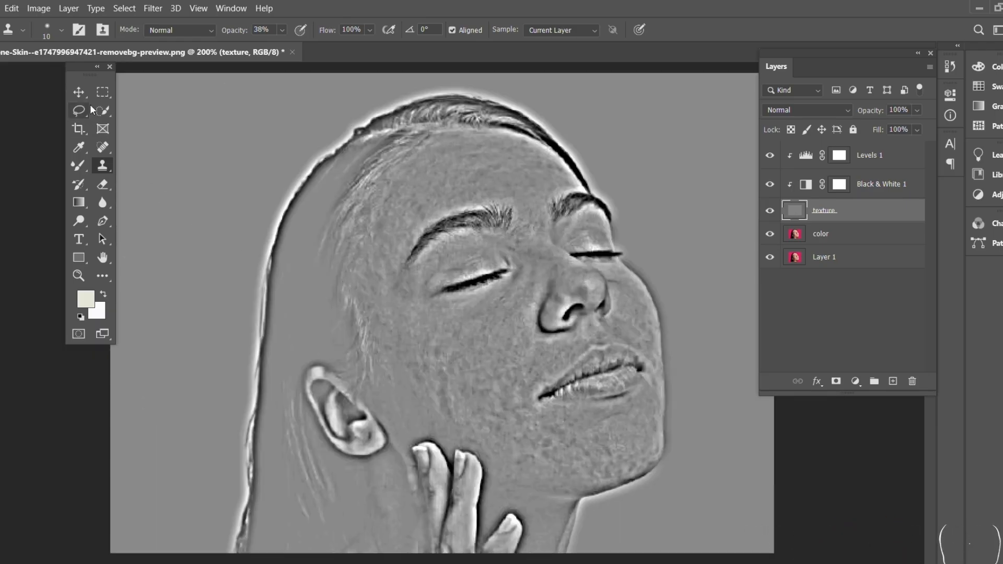
left_click(79, 92)
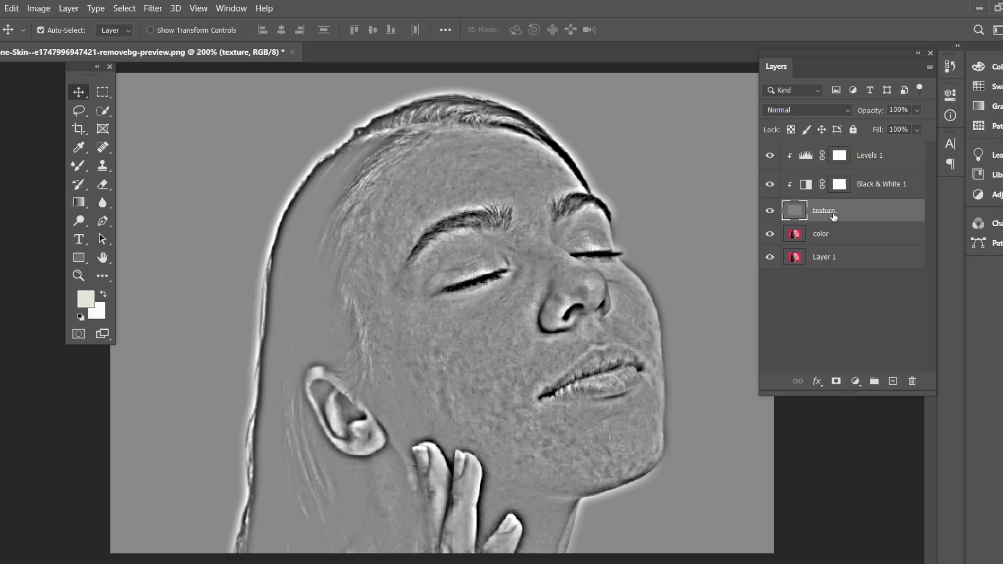
left_click(805, 235)
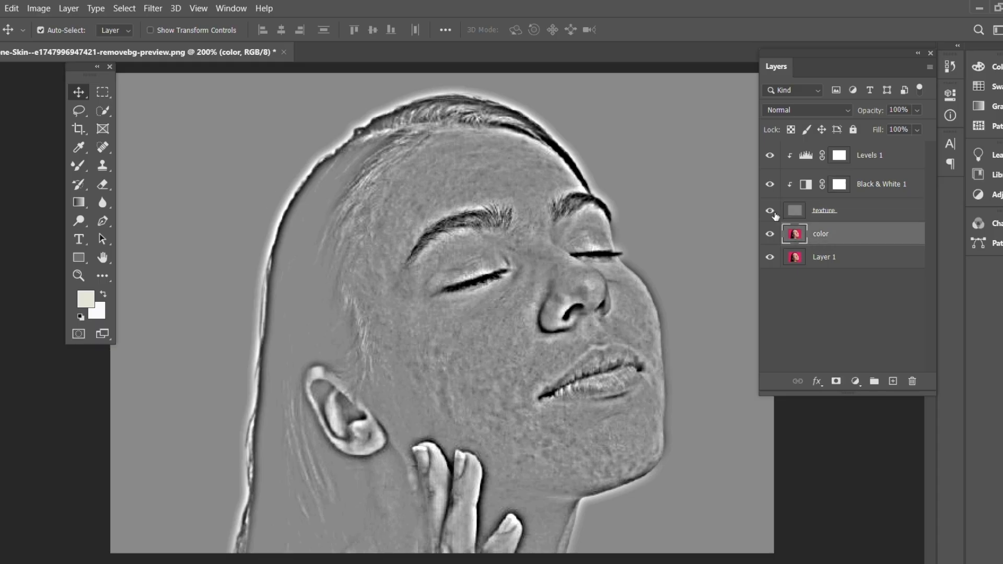
left_click(770, 211)
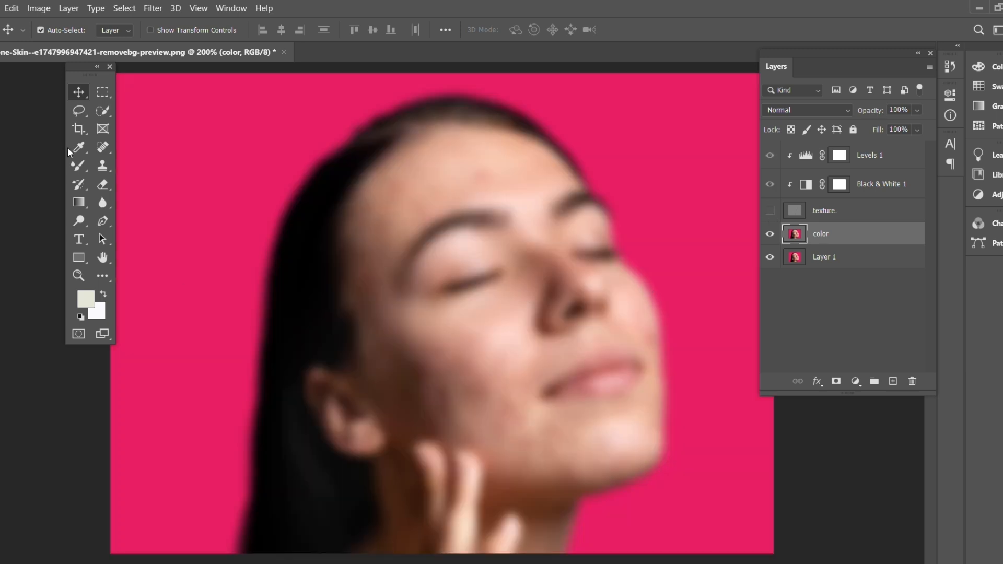
Blend the blotchy skin tones on the cheeks, chin and forehead of the color layer with the soft 70 px Mixer Brush.
left_click(80, 166)
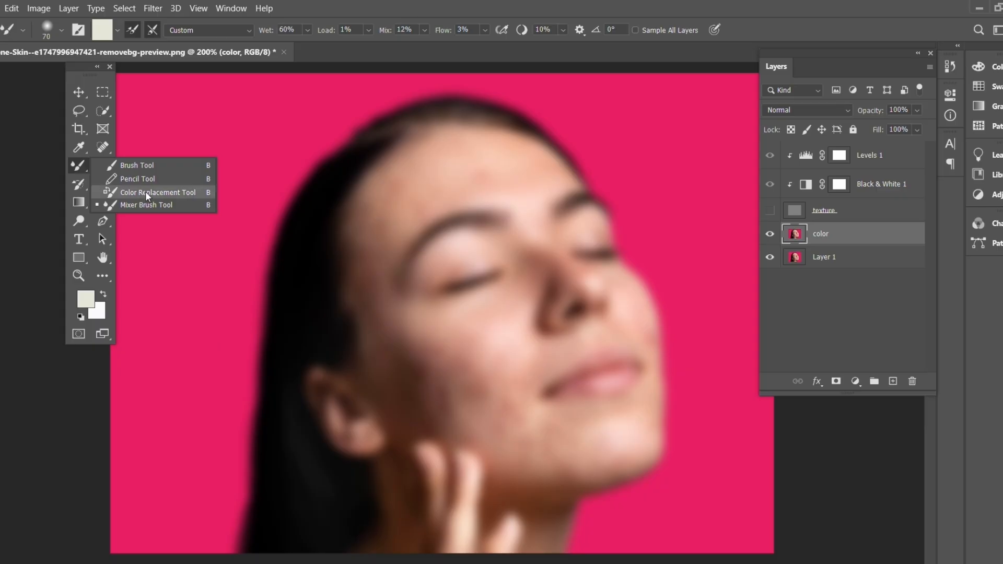
left_click(199, 205)
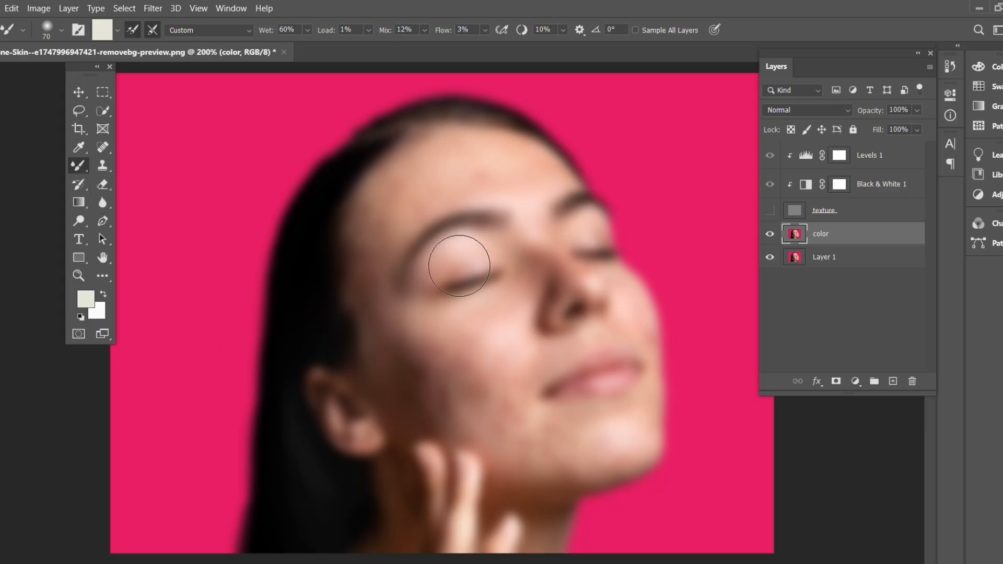
left_click(61, 32)
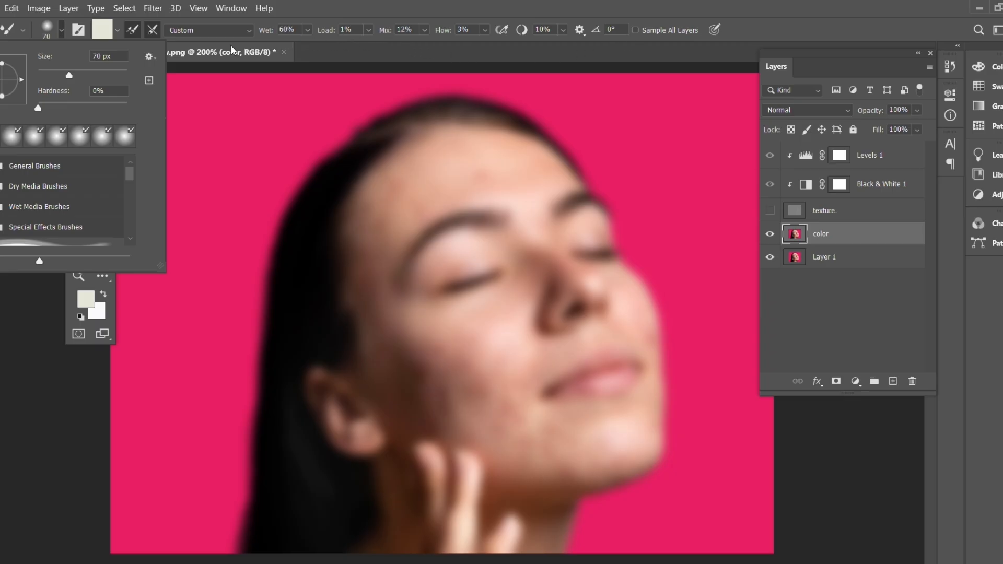
left_click(62, 33)
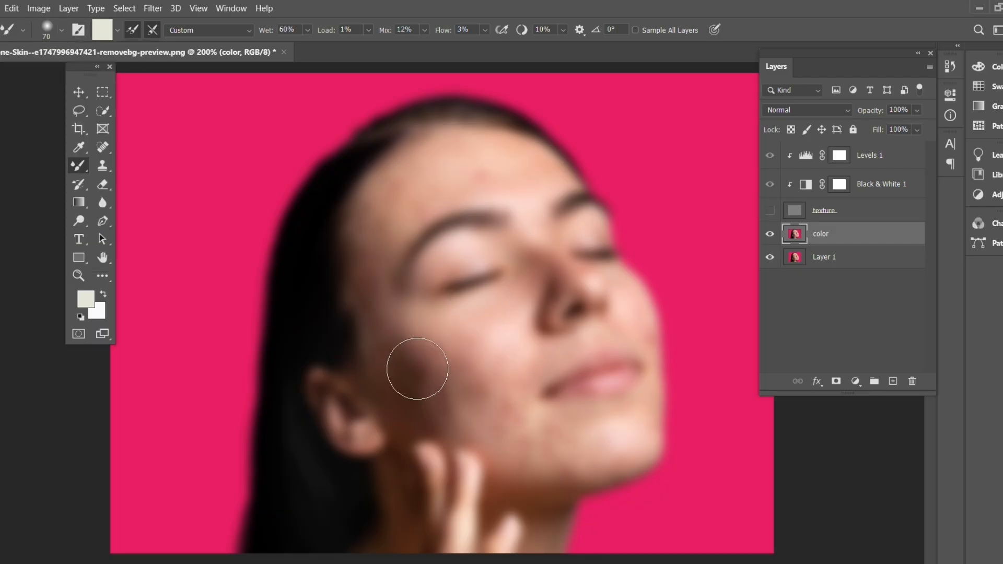
mouse_move(418, 369)
left_mouse_down()
mouse_move(405, 334)
mouse_move(395, 341)
mouse_move(442, 392)
mouse_move(483, 404)
mouse_move(477, 368)
mouse_move(439, 358)
mouse_move(408, 367)
mouse_move(474, 410)
mouse_move(580, 448)
mouse_move(637, 427)
mouse_move(633, 325)
mouse_move(603, 286)
mouse_move(584, 311)
mouse_move(437, 374)
mouse_move(509, 395)
mouse_move(507, 441)
mouse_move(489, 445)
mouse_move(422, 417)
mouse_move(418, 426)
mouse_move(382, 350)
mouse_move(376, 227)
mouse_move(412, 180)
mouse_move(526, 164)
mouse_move(439, 185)
mouse_move(389, 212)
mouse_move(404, 219)
mouse_move(480, 172)
mouse_move(529, 175)
mouse_move(552, 280)
mouse_move(593, 262)
mouse_move(618, 274)
mouse_move(464, 307)
mouse_move(425, 360)
mouse_move(460, 395)
mouse_move(509, 413)
mouse_move(540, 405)
mouse_move(596, 436)
mouse_move(646, 378)
mouse_move(638, 317)
mouse_move(572, 296)
mouse_move(560, 351)
mouse_move(598, 305)
mouse_move(534, 285)
mouse_move(440, 365)
mouse_move(400, 363)
mouse_move(412, 313)
mouse_move(419, 387)
mouse_move(530, 470)
mouse_move(615, 438)
left_mouse_up()
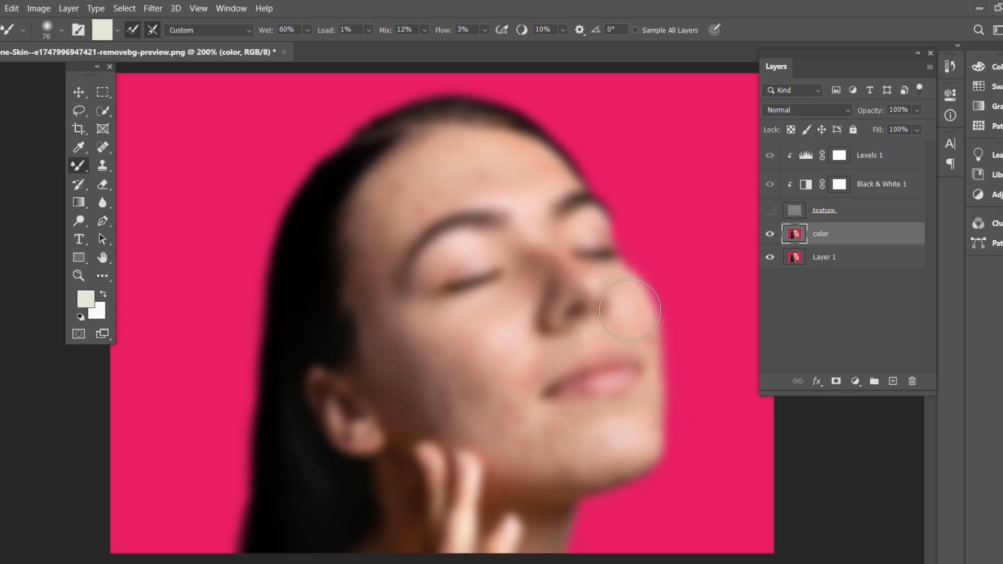
mouse_move(630, 310)
left_mouse_down()
mouse_move(586, 229)
mouse_move(555, 200)
mouse_move(463, 164)
mouse_move(402, 182)
mouse_move(349, 318)
mouse_move(357, 398)
mouse_move(391, 451)
mouse_move(458, 419)
mouse_move(442, 371)
mouse_move(453, 283)
mouse_move(539, 241)
mouse_move(586, 236)
mouse_move(582, 208)
mouse_move(489, 152)
mouse_move(417, 183)
mouse_move(415, 200)
mouse_move(509, 172)
mouse_move(560, 197)
mouse_move(639, 370)
mouse_move(621, 341)
mouse_move(641, 338)
mouse_move(635, 475)
mouse_move(553, 456)
mouse_move(510, 395)
mouse_move(489, 333)
mouse_move(436, 344)
mouse_move(430, 407)
mouse_move(455, 425)
mouse_move(524, 381)
mouse_move(563, 379)
mouse_move(556, 355)
mouse_move(575, 344)
mouse_move(604, 342)
mouse_move(620, 347)
mouse_move(602, 420)
mouse_move(553, 334)
mouse_move(572, 285)
mouse_move(523, 261)
mouse_move(513, 299)
mouse_move(417, 385)
left_mouse_up()
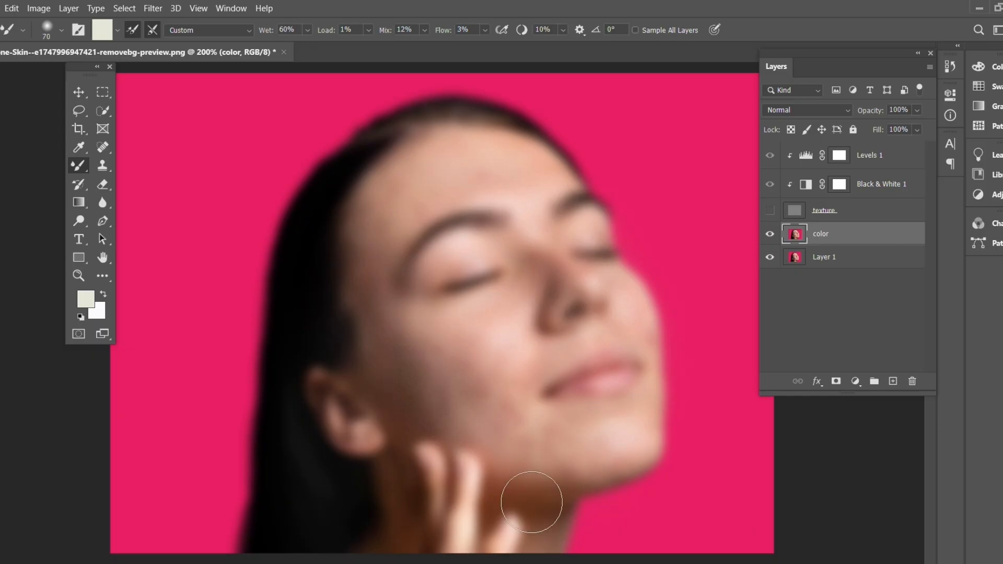
mouse_move(514, 489)
left_mouse_down()
mouse_move(524, 449)
mouse_move(552, 452)
left_mouse_up()
left_click_drag(418, 212, 468, 192)
key("v")
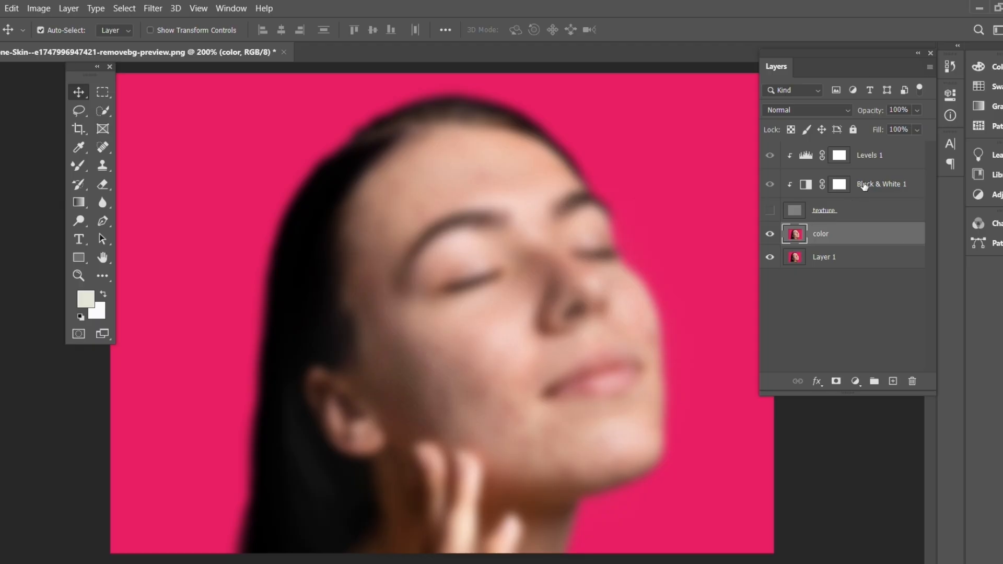
Delete the Black & White 1 and Levels 1 adjustment layers.
left_click(865, 185)
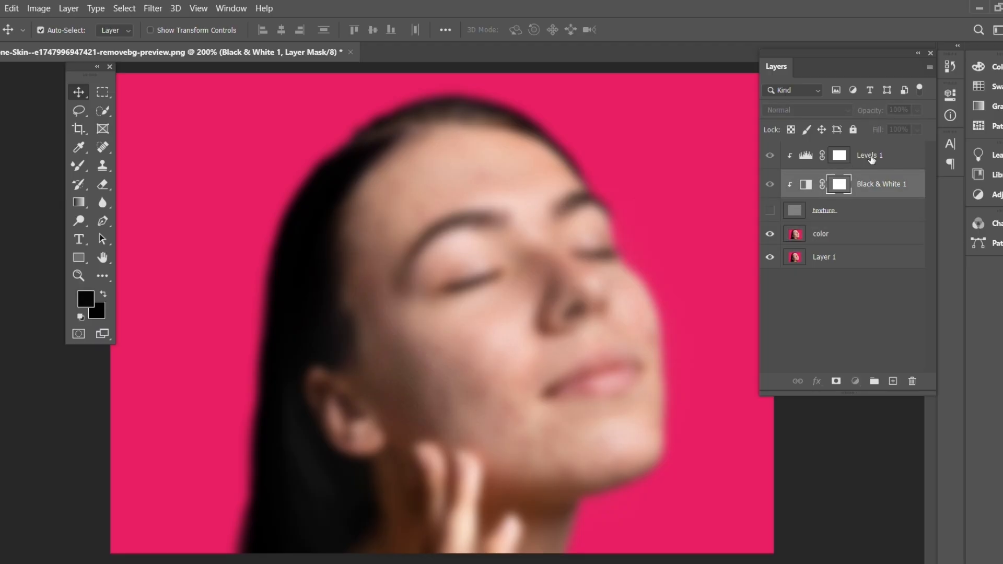
left_click(872, 162, "shift")
left_click(912, 381)
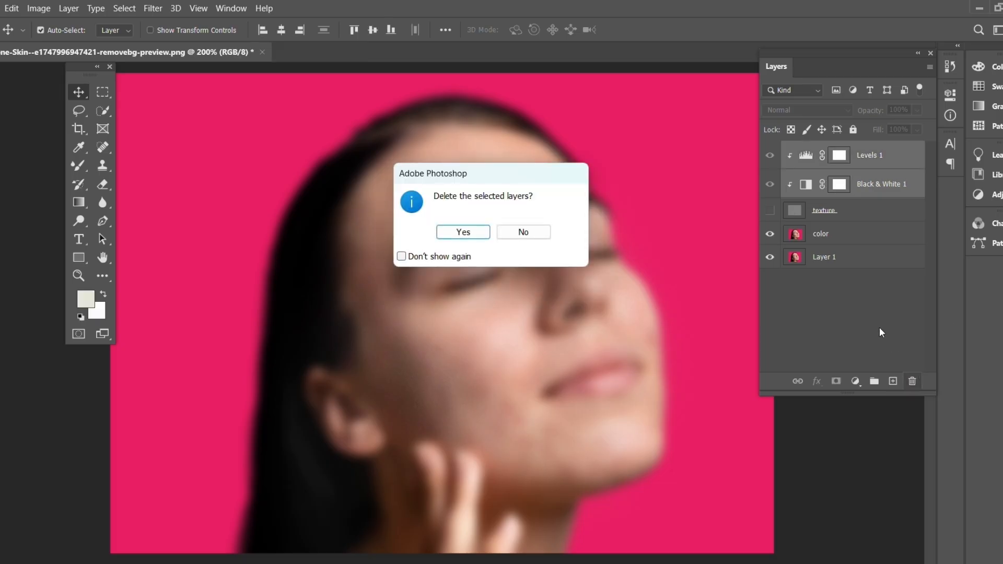
left_click(484, 238)
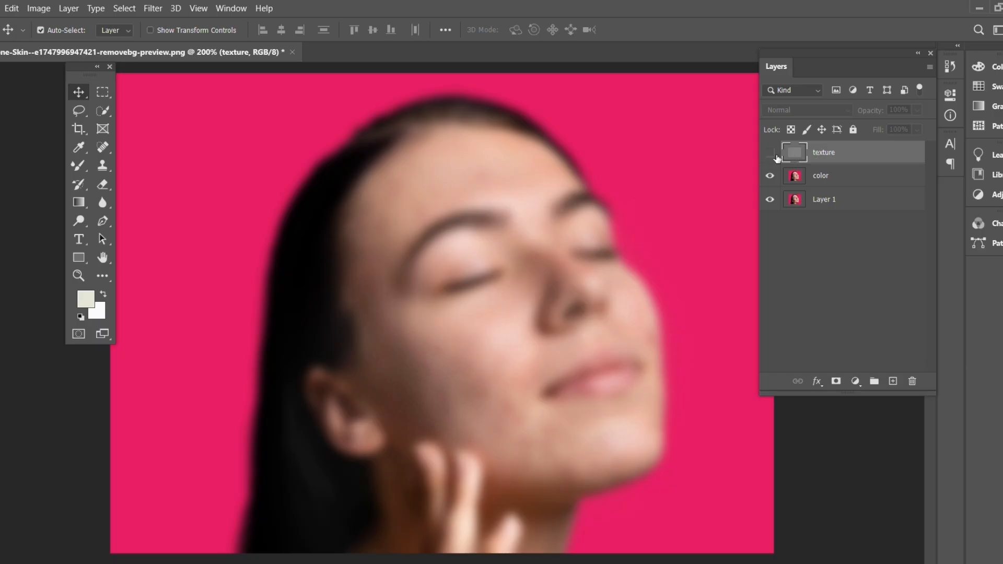
Show the texture layer with its blend mode set to Vivid Light, and collapse the layer list.
left_click(771, 158)
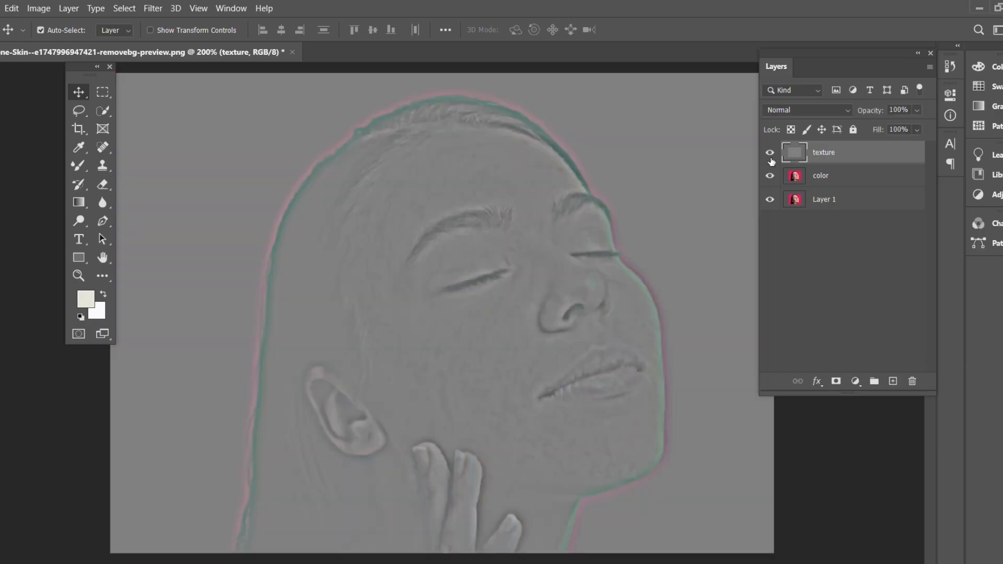
left_click(850, 113)
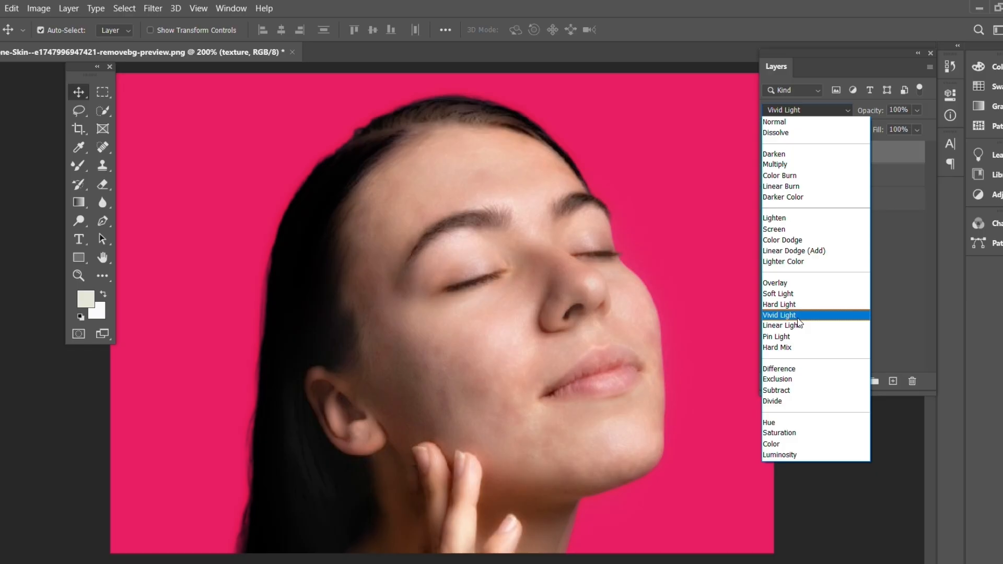
left_click(798, 317)
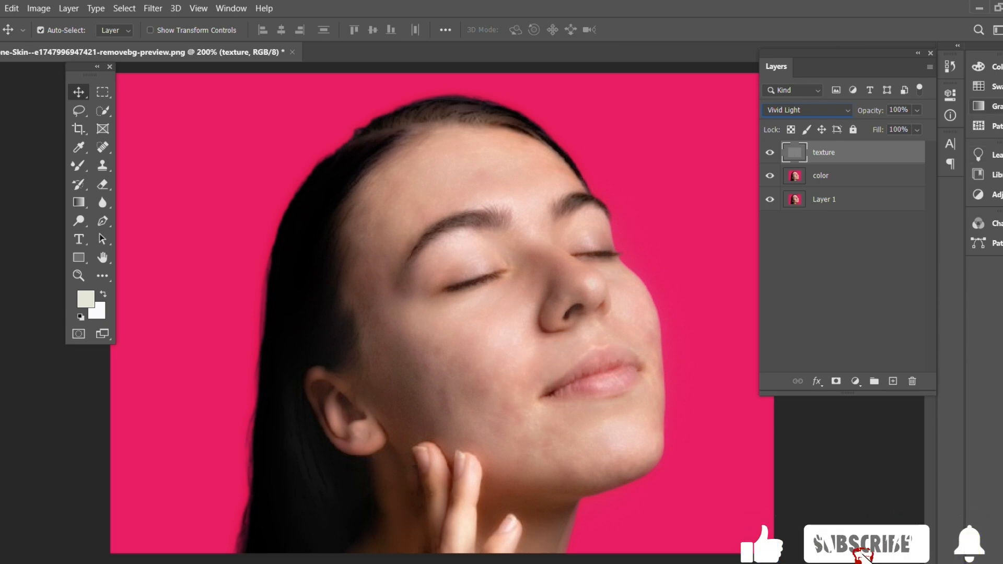
left_click(917, 54)
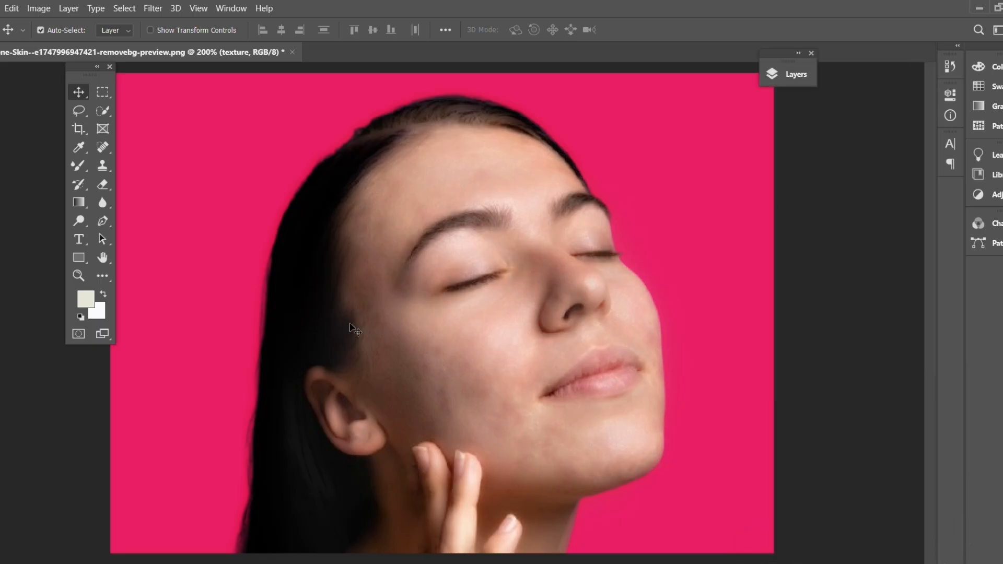